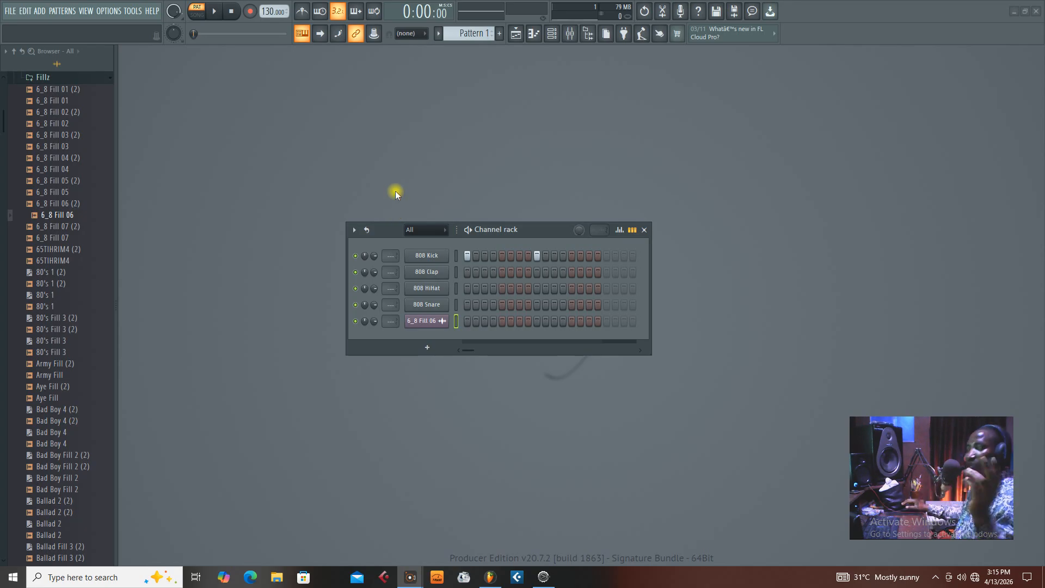
- Open the mixer and arrange its window beside the channel rack
{"action": "left_click_drag", "start_coordinate": [497, 229], "coordinate": [398, 215]}
{"action": "left_click", "coordinate": [570, 33]}
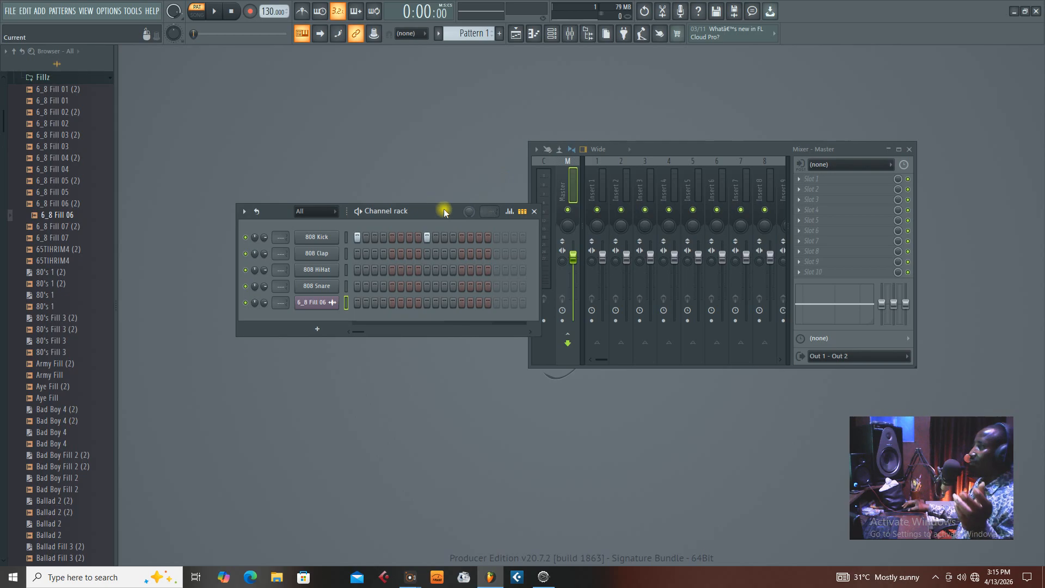
{"action": "left_click_drag", "start_coordinate": [649, 144], "coordinate": [700, 157]}
{"action": "left_click_drag", "start_coordinate": [399, 210], "coordinate": [435, 219]}
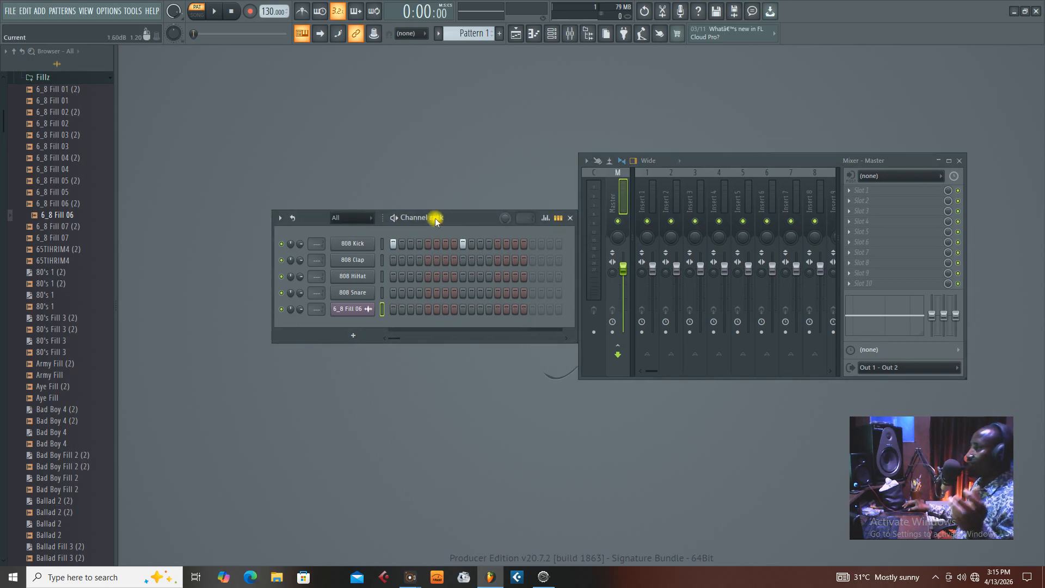
- Select the 808 Kick channel and route it to mixer track 1
{"action": "left_click", "coordinate": [351, 243]}
{"action": "left_click", "coordinate": [808, 108]}
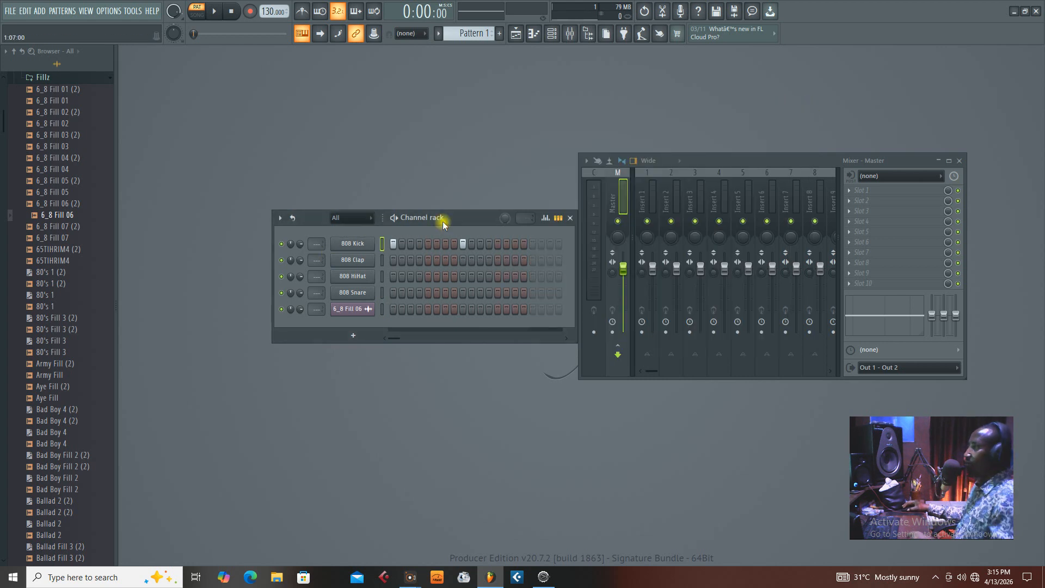
{"action": "left_click_drag", "start_coordinate": [443, 221], "coordinate": [435, 199]}
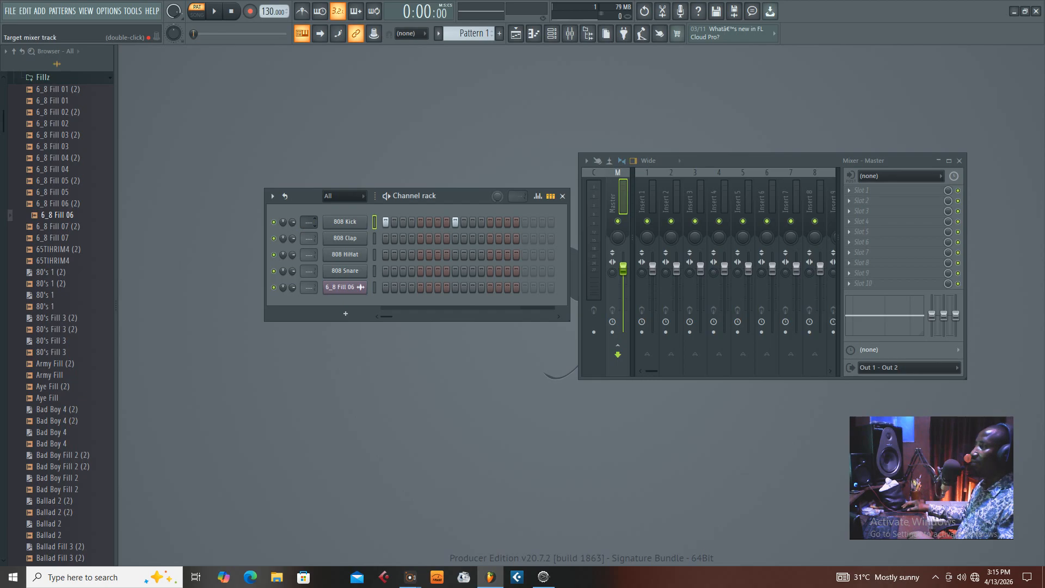
{"action": "scroll", "coordinate": [308, 222], "scroll_direction": "up", "scroll_amount": 2}
{"action": "scroll", "coordinate": [309, 222], "scroll_direction": "down", "scroll_amount": 1}
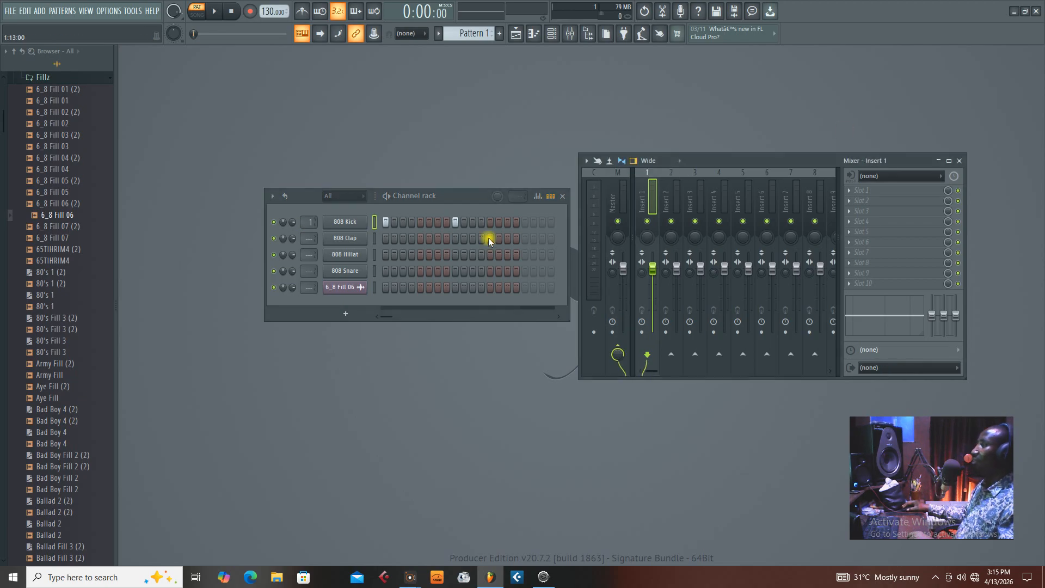
- Space the channel rack and mixer apart and load Transient Processor into the first effect slot of Insert 1
{"action": "left_click_drag", "start_coordinate": [461, 197], "coordinate": [375, 186]}
{"action": "left_click_drag", "start_coordinate": [744, 163], "coordinate": [695, 157]}
{"action": "left_click_drag", "start_coordinate": [365, 190], "coordinate": [363, 199]}
{"action": "left_click_drag", "start_coordinate": [678, 162], "coordinate": [671, 161]}
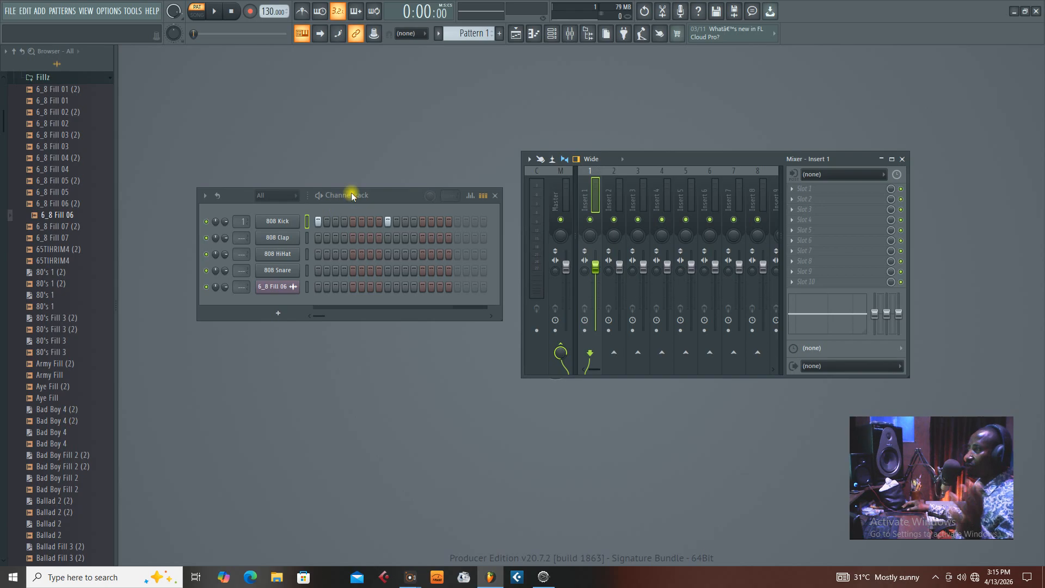
{"action": "left_click_drag", "start_coordinate": [652, 158], "coordinate": [643, 152]}
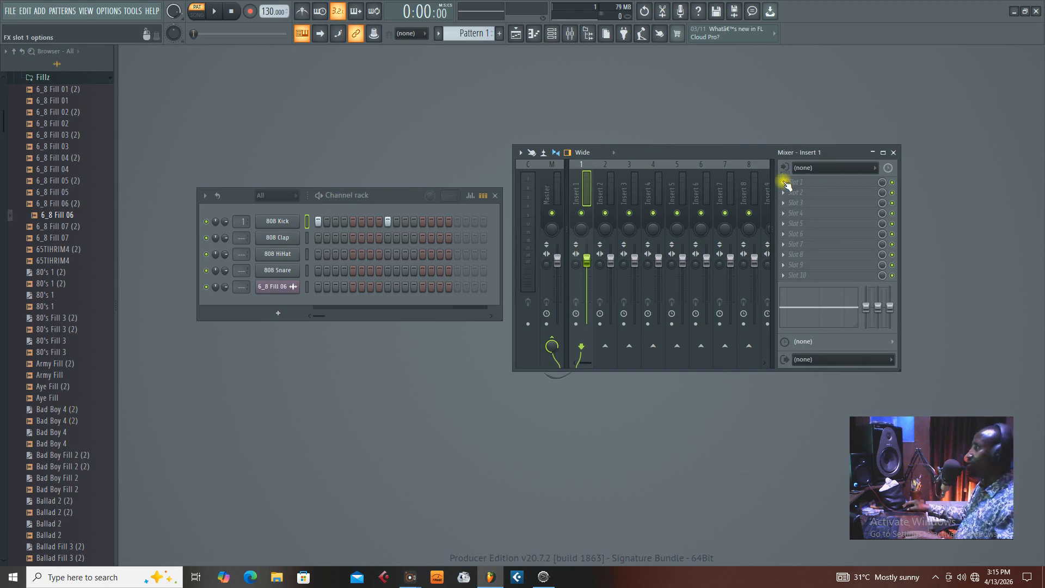
{"action": "left_click", "coordinate": [787, 185]}
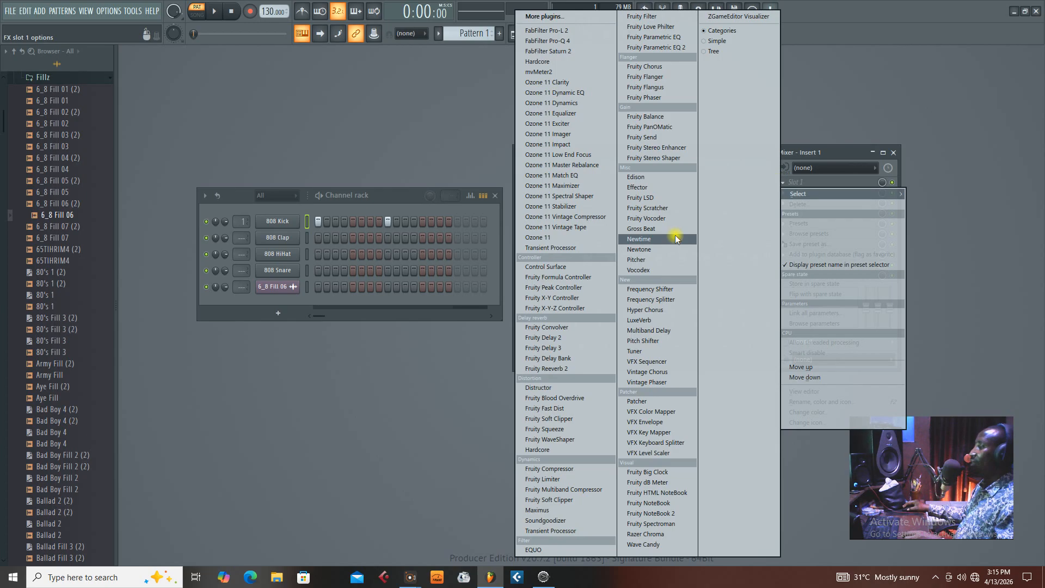
{"action": "left_click", "coordinate": [558, 534]}
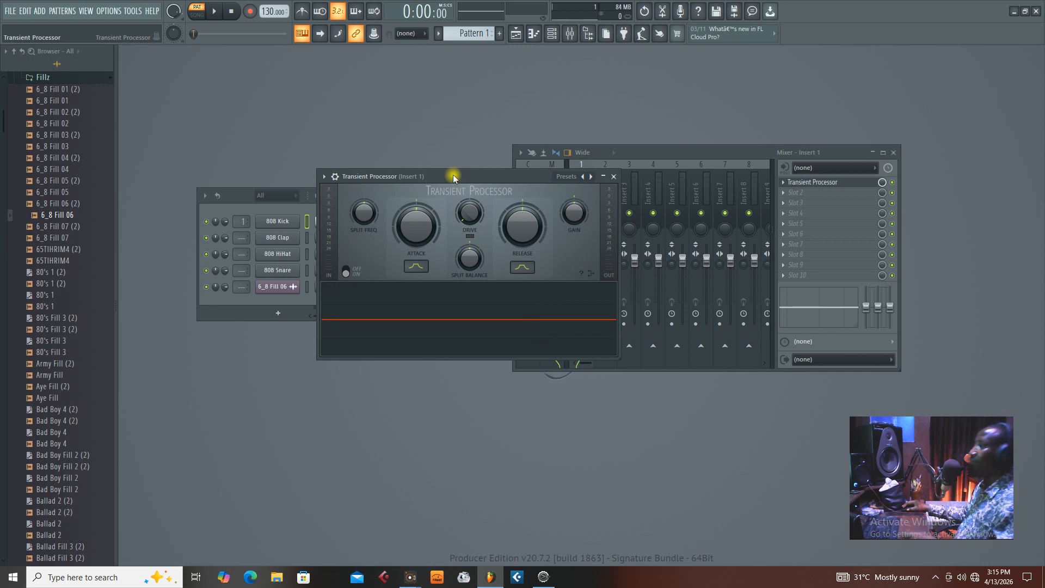
- Arrange the Transient Processor window below the channel rack and mixer so that all three can be used together
{"action": "left_click_drag", "start_coordinate": [454, 177], "coordinate": [547, 272]}
{"action": "left_click_drag", "start_coordinate": [388, 195], "coordinate": [365, 139]}
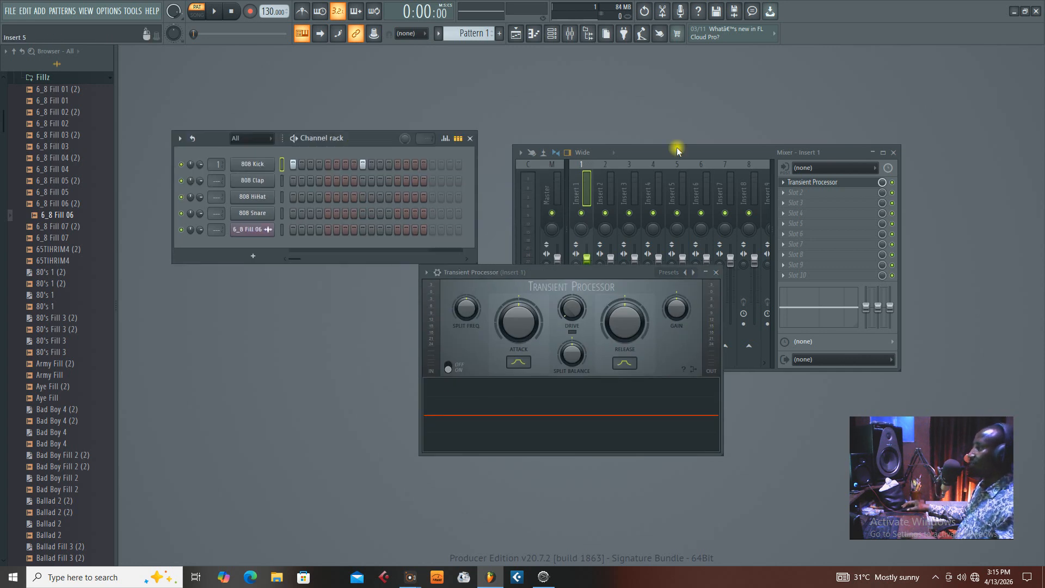
{"action": "left_click_drag", "start_coordinate": [650, 152], "coordinate": [666, 115]}
{"action": "left_click_drag", "start_coordinate": [513, 273], "coordinate": [398, 289]}
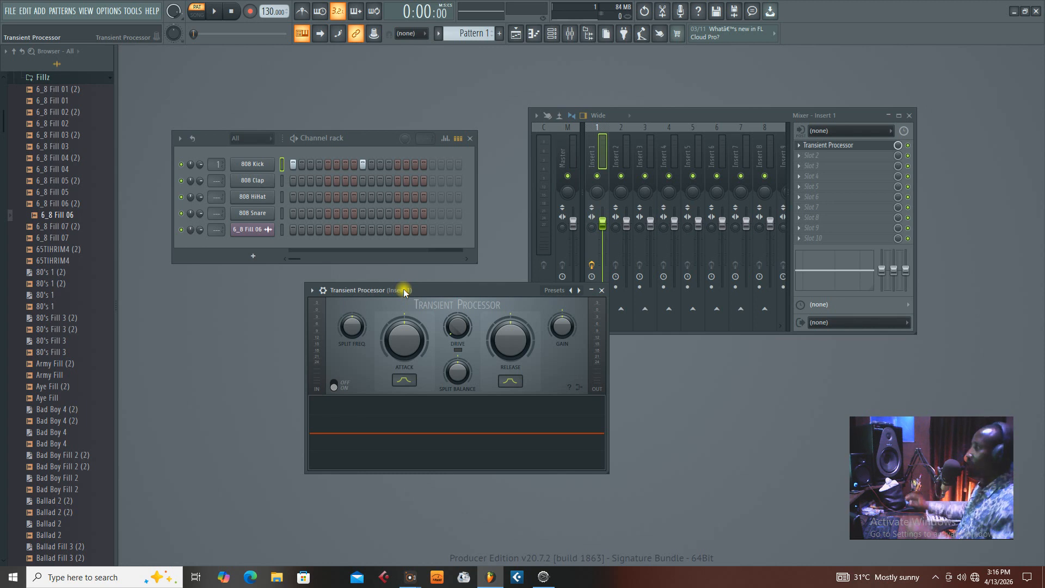
{"action": "left_click_drag", "start_coordinate": [405, 292], "coordinate": [424, 291]}
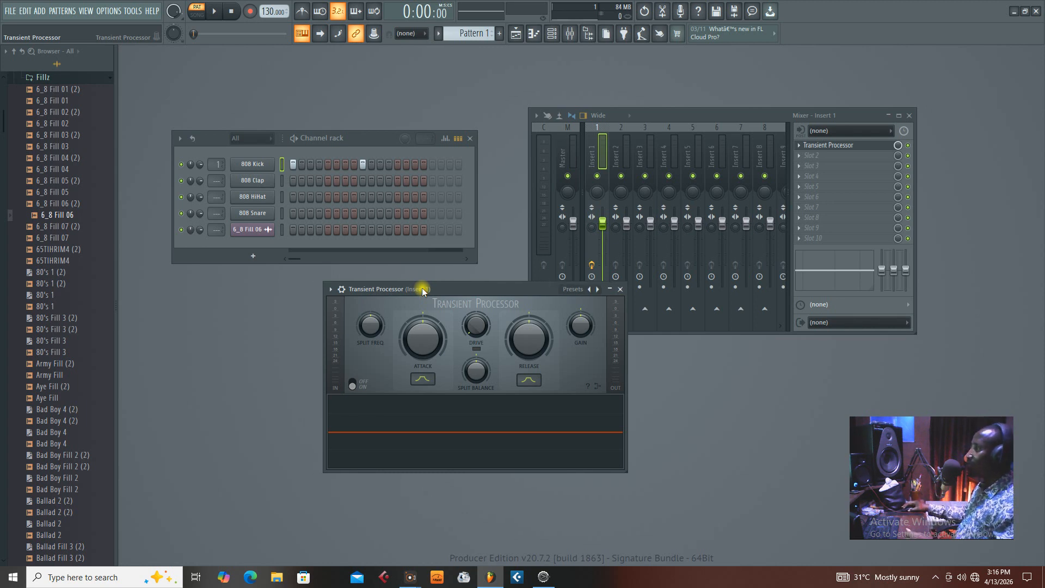
- Open and enlarge the playlist to examine the transient peaks in the 6_8 Fill 06 waveform, and close it again
{"action": "left_click", "coordinate": [516, 34]}
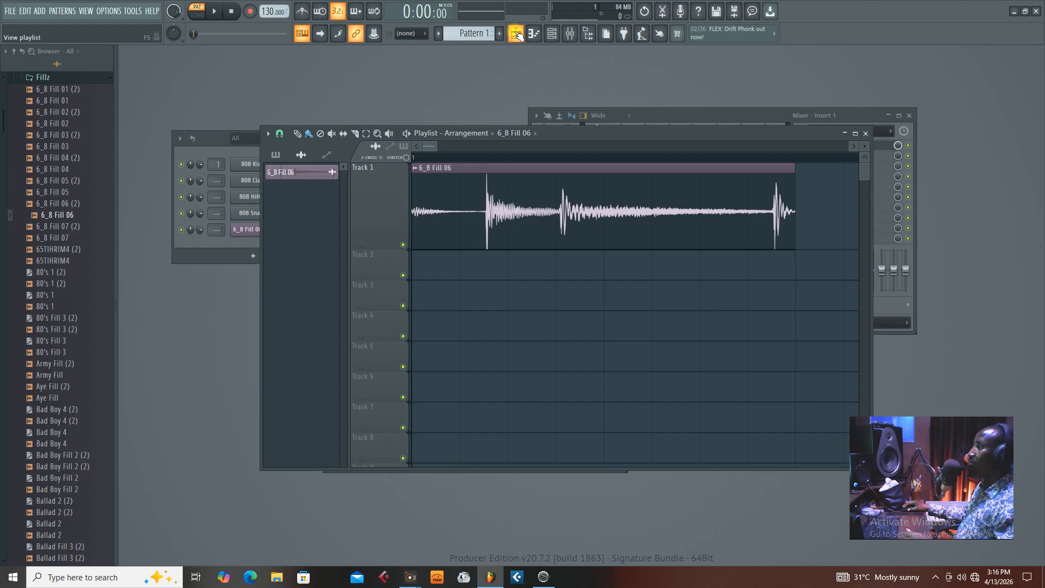
{"action": "left_click_drag", "start_coordinate": [632, 141], "coordinate": [527, 80]}
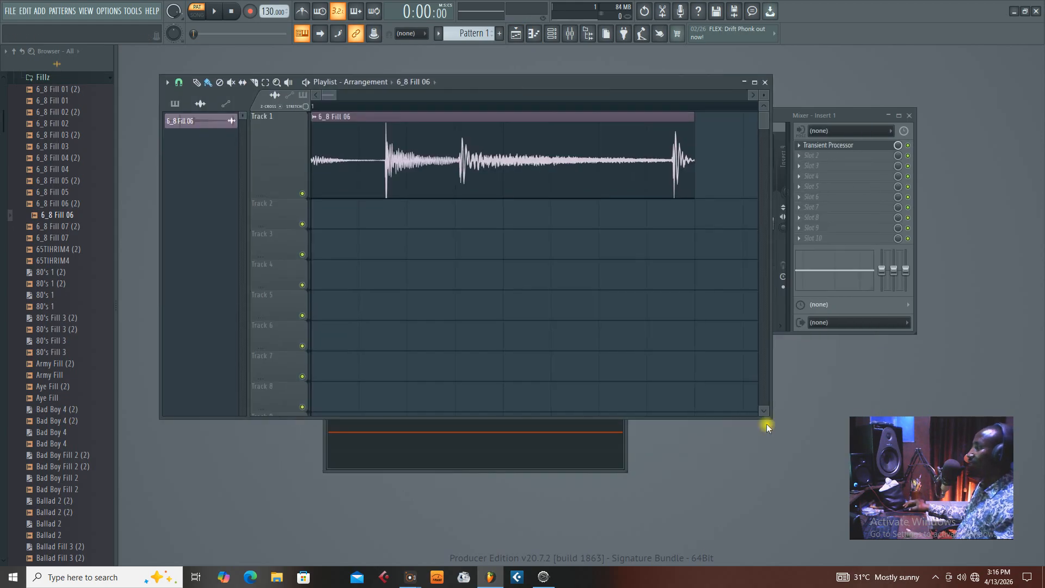
{"action": "left_click_drag", "start_coordinate": [771, 418], "coordinate": [935, 486]}
{"action": "left_click_drag", "start_coordinate": [508, 94], "coordinate": [522, 146]}
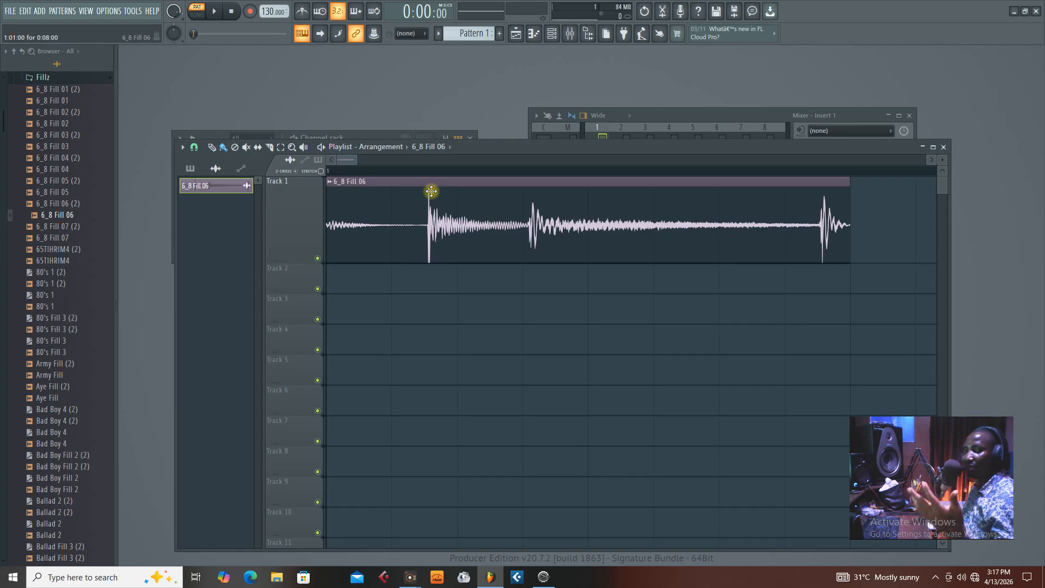
{"action": "left_click", "coordinate": [943, 147]}
- Make room around the Transient Processor window and audition the kick pattern with the effect's current settings
{"action": "left_click_drag", "start_coordinate": [446, 288], "coordinate": [470, 241]}
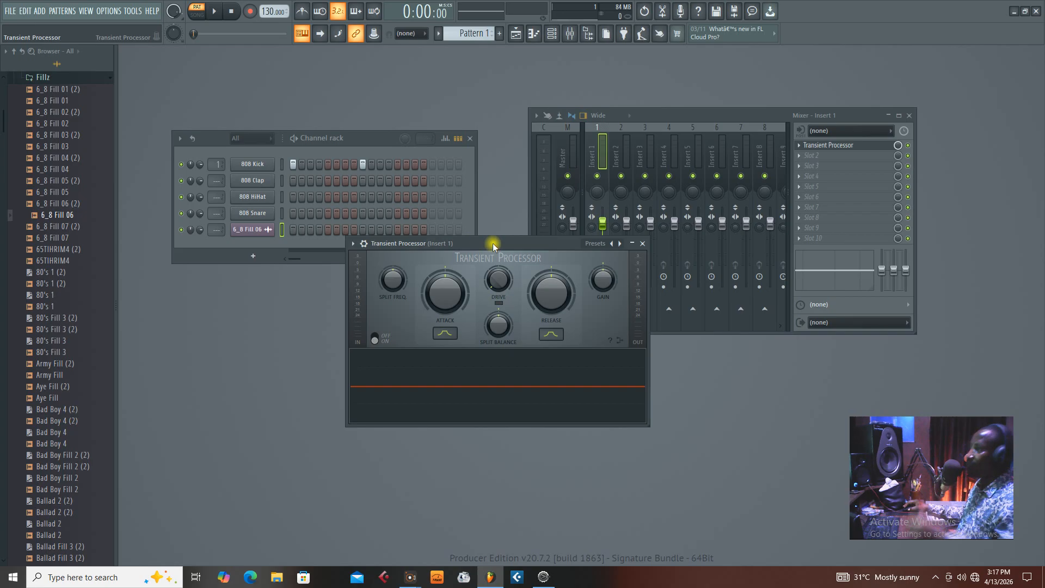
{"action": "left_click_drag", "start_coordinate": [397, 140], "coordinate": [369, 155]}
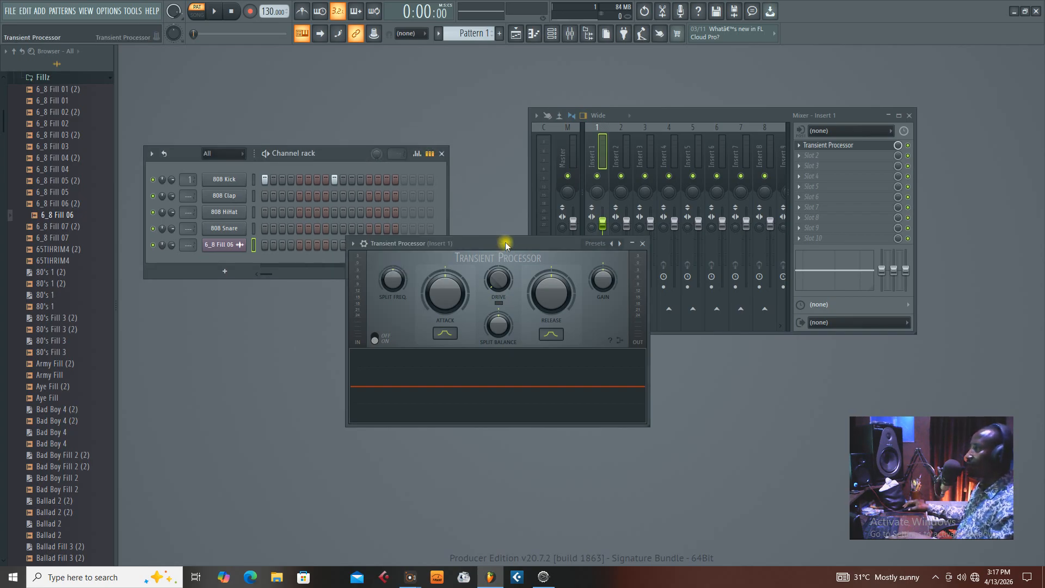
{"action": "key", "text": "space"}
{"action": "left_click_drag", "start_coordinate": [505, 245], "coordinate": [547, 227]}
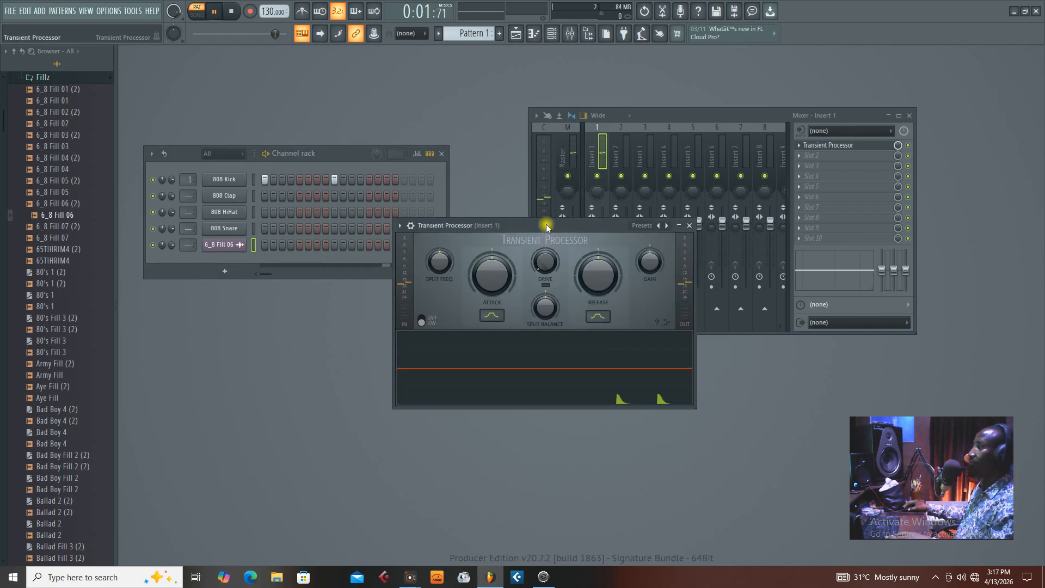
{"action": "key", "text": "space"}
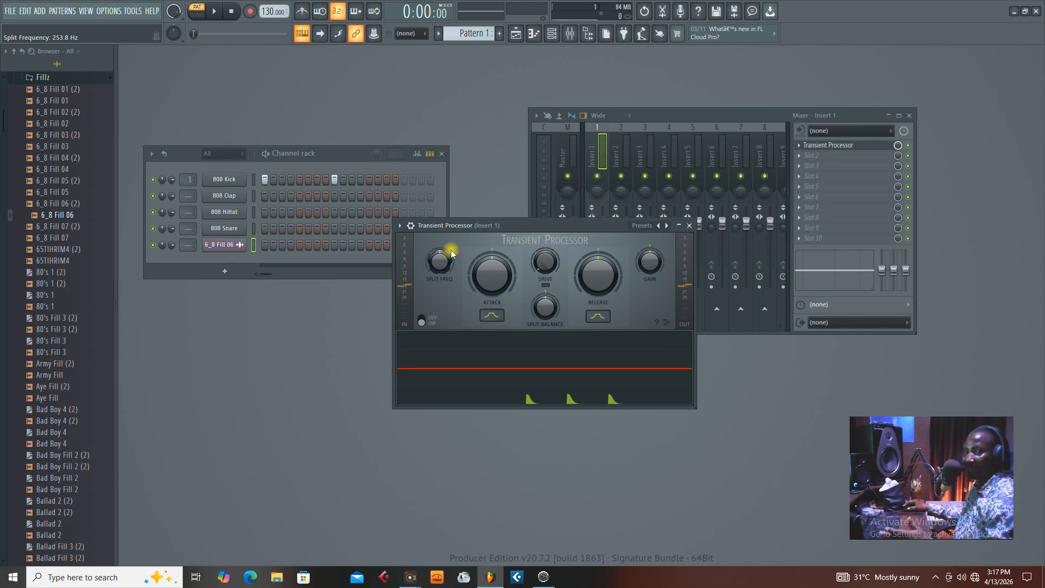
- Lower the Transient Processor's split frequency to 5.0 Hz, auditioning the kick pattern between adjustments
{"action": "left_click_drag", "start_coordinate": [451, 253], "coordinate": [441, 260]}
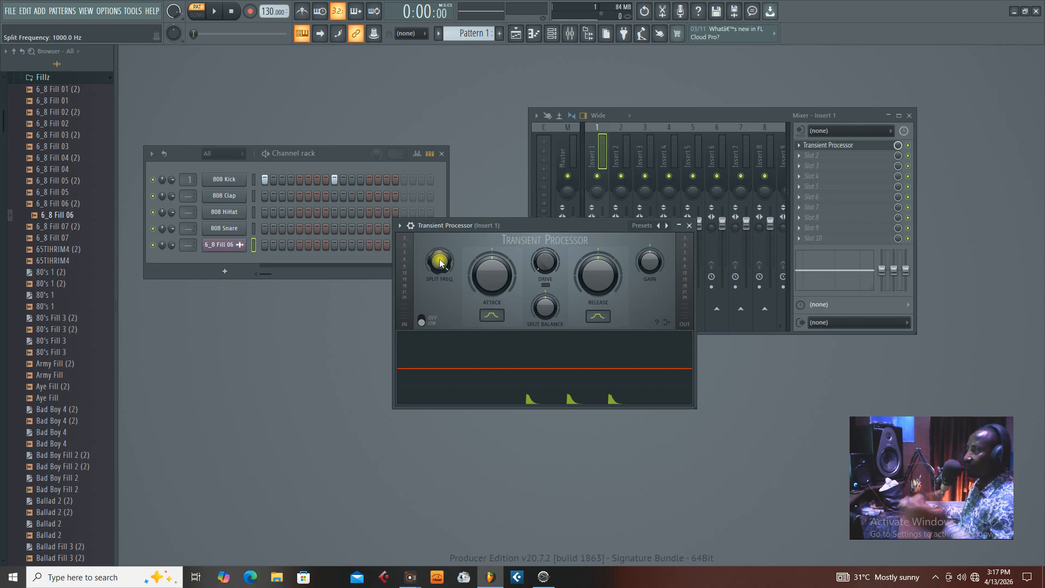
{"action": "left_click_drag", "start_coordinate": [441, 263], "coordinate": [441, 270]}
{"action": "key", "text": "space"}
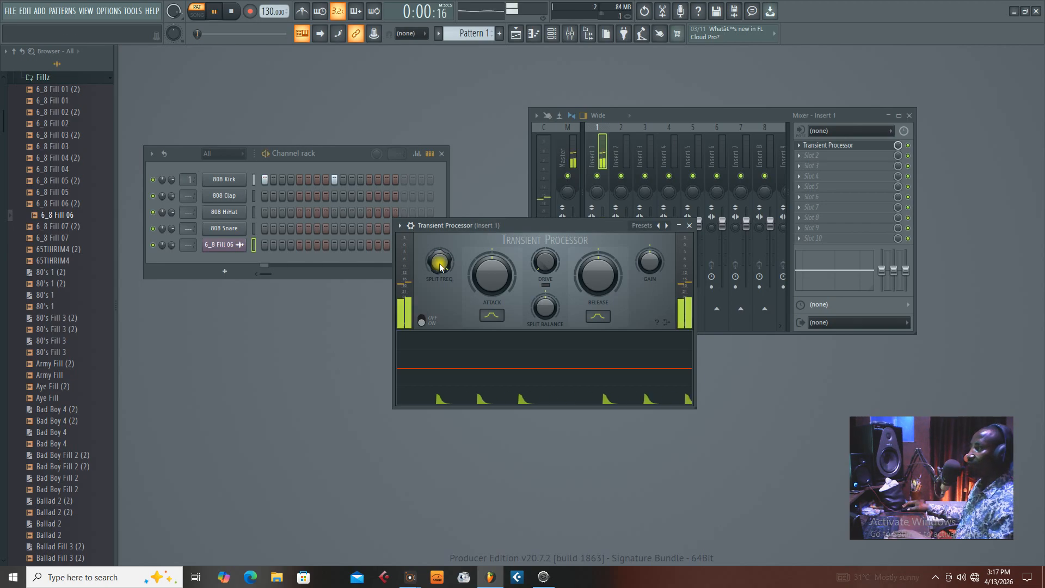
{"action": "key", "text": "space"}
{"action": "left_click_drag", "start_coordinate": [441, 267], "coordinate": [441, 305]}
{"action": "key", "text": "space"}
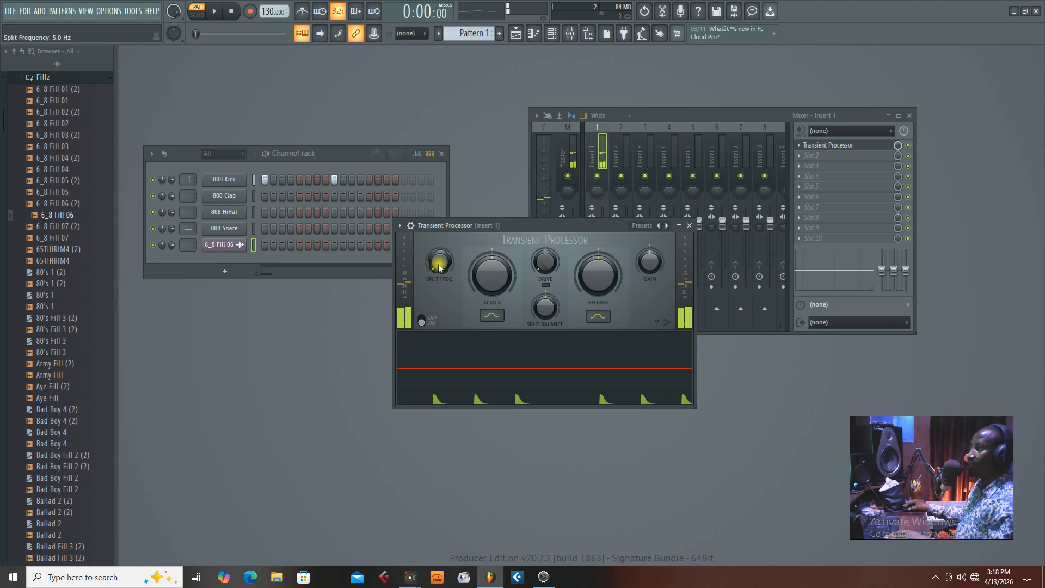
{"action": "key", "text": "space"}
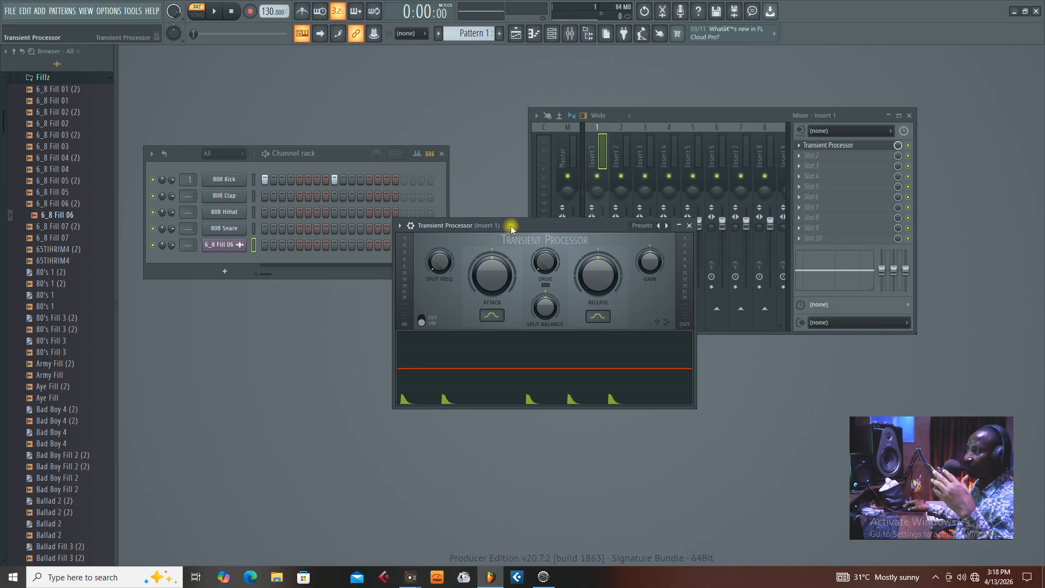
- Open the 808 Kick channel's sample settings to examine its waveform, and close them again
{"action": "left_click_drag", "start_coordinate": [511, 226], "coordinate": [477, 229]}
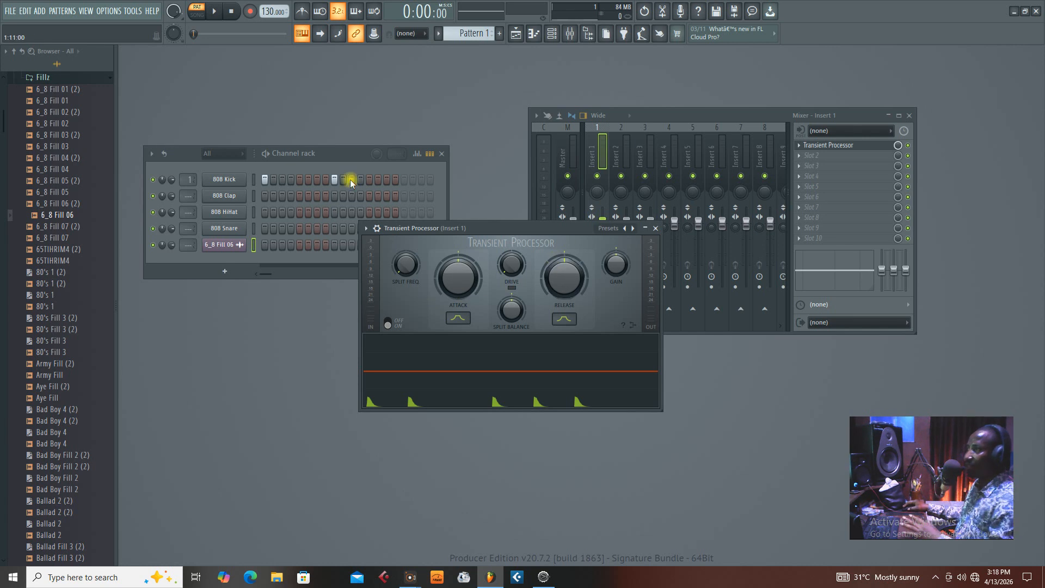
{"action": "left_click_drag", "start_coordinate": [303, 153], "coordinate": [340, 144]}
{"action": "left_click", "coordinate": [262, 171]}
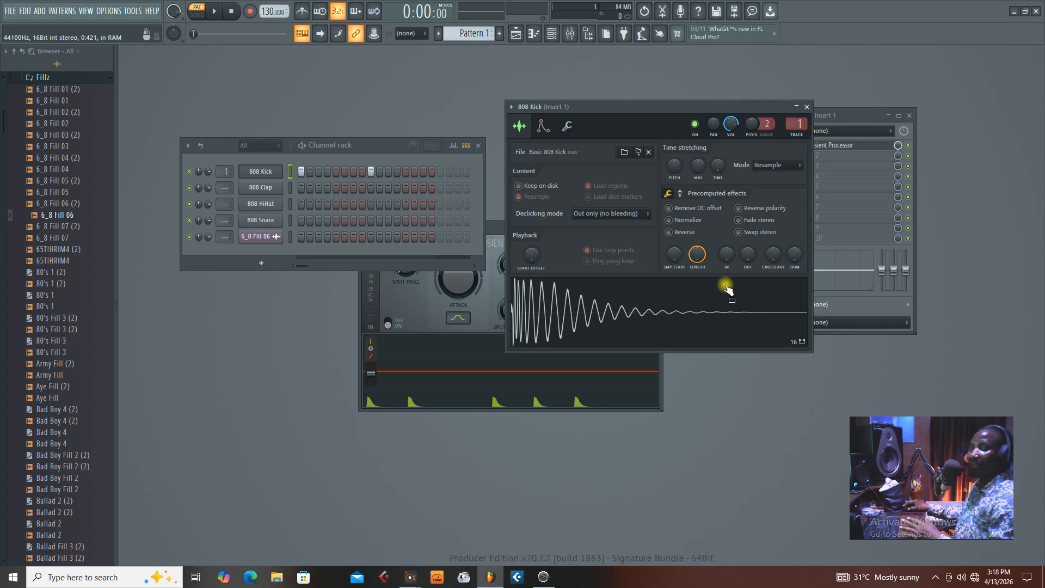
{"action": "left_click_drag", "start_coordinate": [503, 229], "coordinate": [491, 224]}
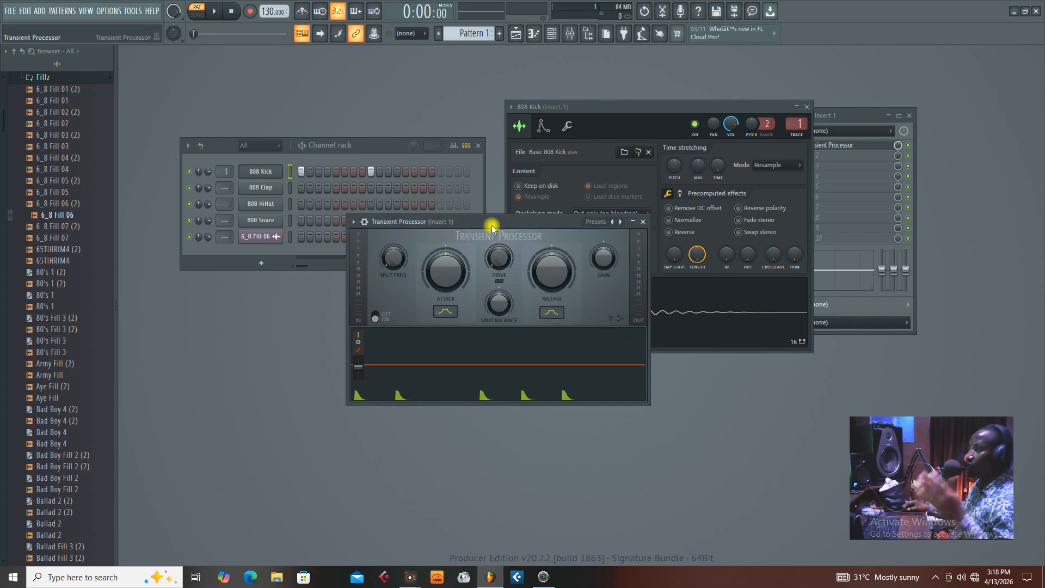
{"action": "left_click", "coordinate": [807, 106]}
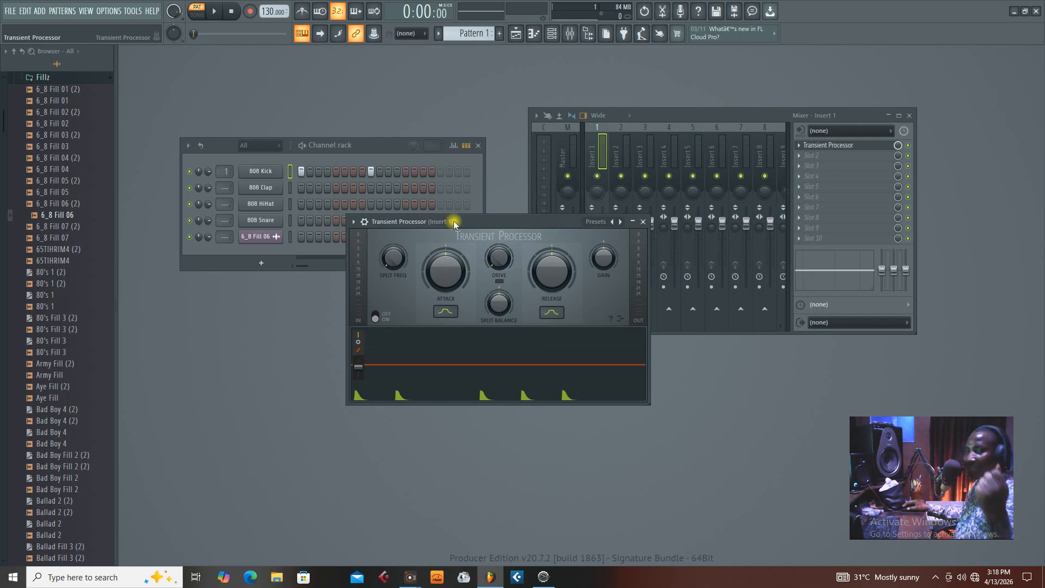
- Play the kick pattern and raise the Transient Processor's split frequency back to around its midpoint
{"action": "left_click_drag", "start_coordinate": [457, 221], "coordinate": [483, 231]}
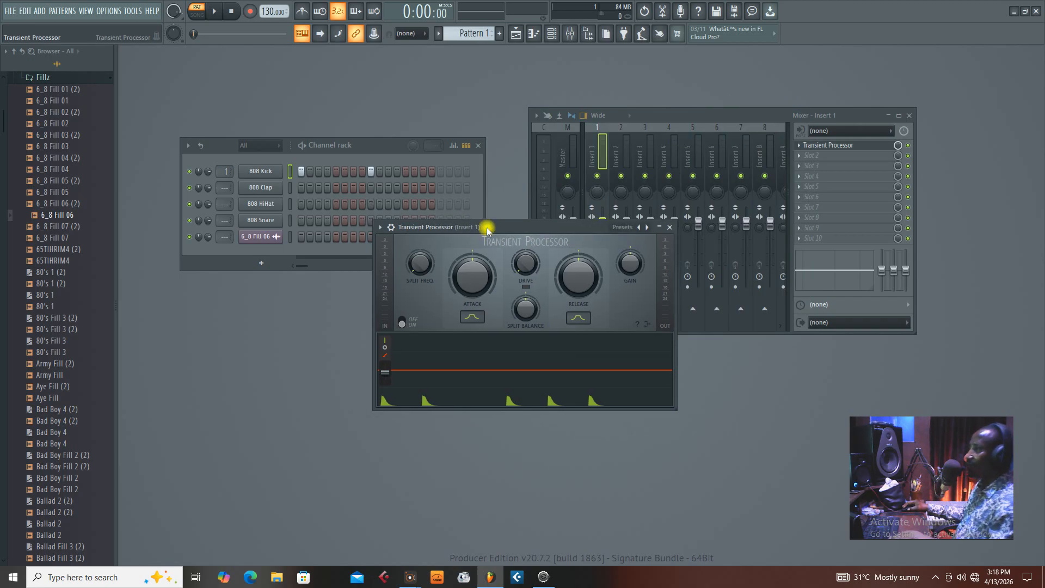
{"action": "key", "text": "space"}
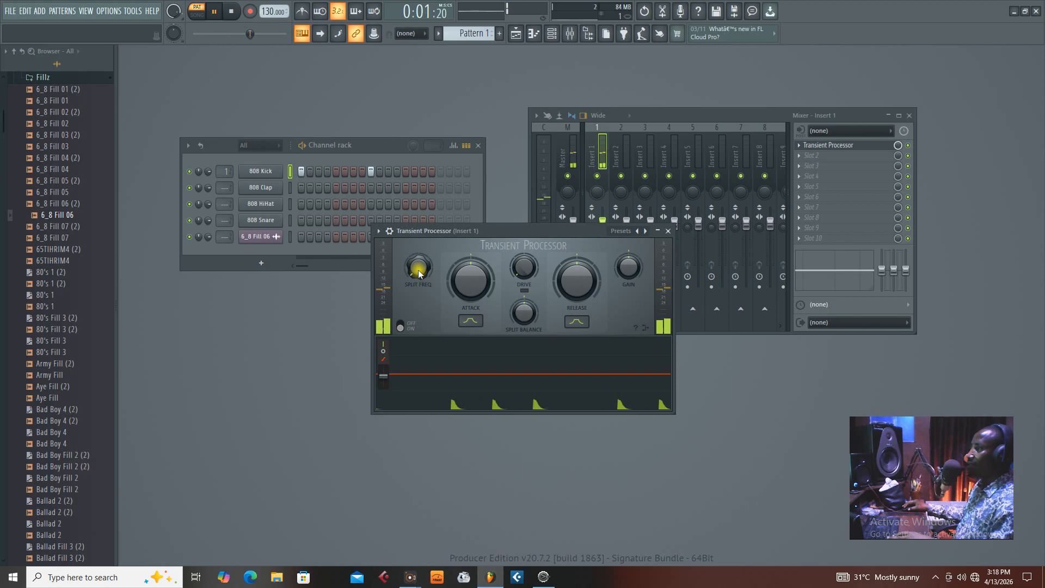
{"action": "mouse_move", "coordinate": [487, 234]}
{"action": "left_mouse_down"}
{"action": "mouse_move", "coordinate": [480, 251]}
{"action": "mouse_move", "coordinate": [484, 240]}
{"action": "left_mouse_up"}
{"action": "left_click_drag", "start_coordinate": [416, 274], "coordinate": [416, 254]}
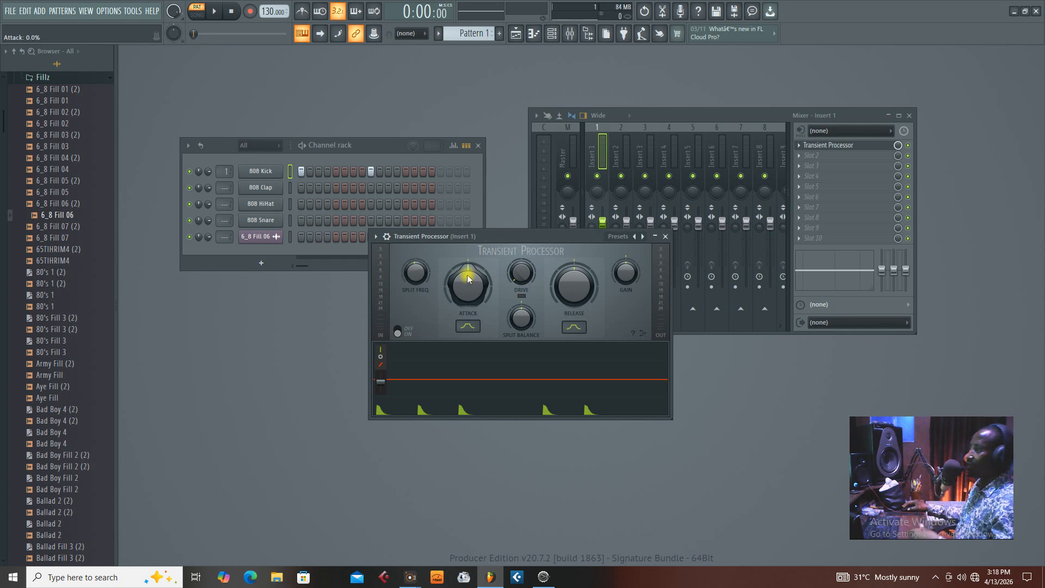
- Set the Transient Processor's attack to -100% and play the kick pattern to hear the softened transient
{"action": "left_click_drag", "start_coordinate": [468, 284], "coordinate": [469, 327]}
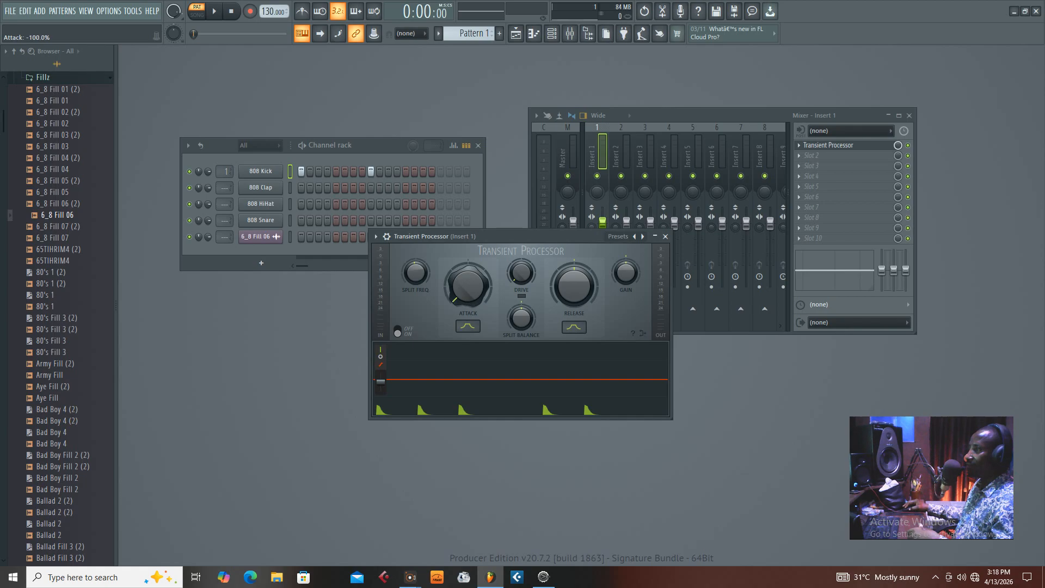
{"action": "key", "text": "space"}
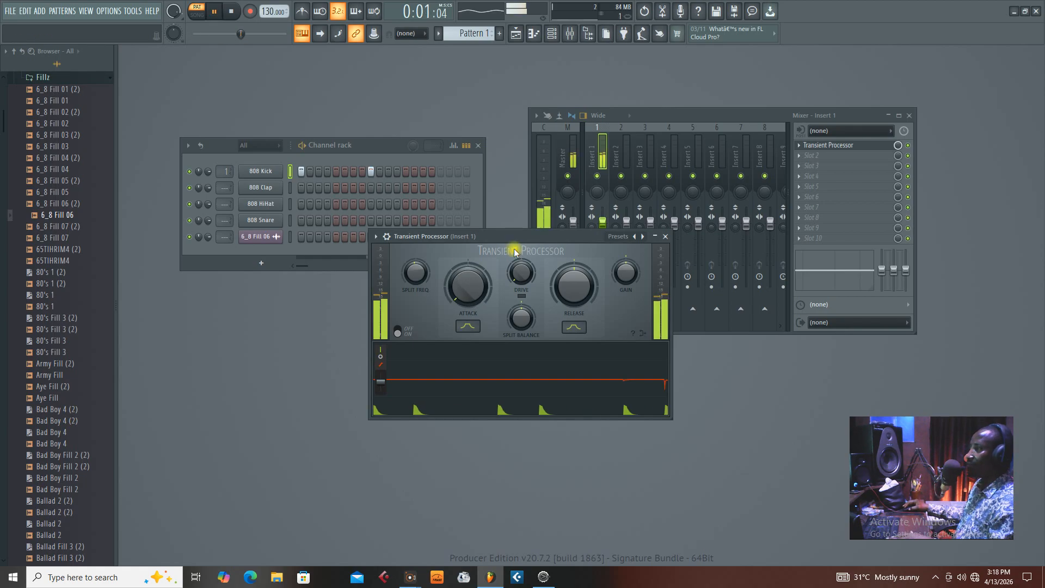
{"action": "left_click_drag", "start_coordinate": [507, 232], "coordinate": [491, 196]}
- Reopen the Transient Processor from Insert 1 at full size between the channel rack and mixer, and stop playback
{"action": "key", "text": "Escape"}
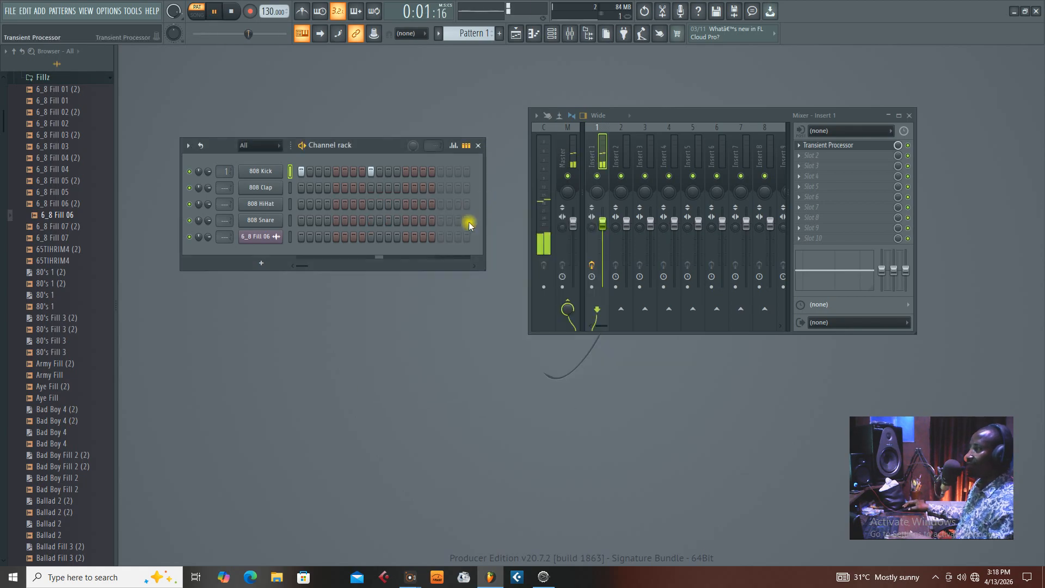
{"action": "left_click", "coordinate": [822, 146]}
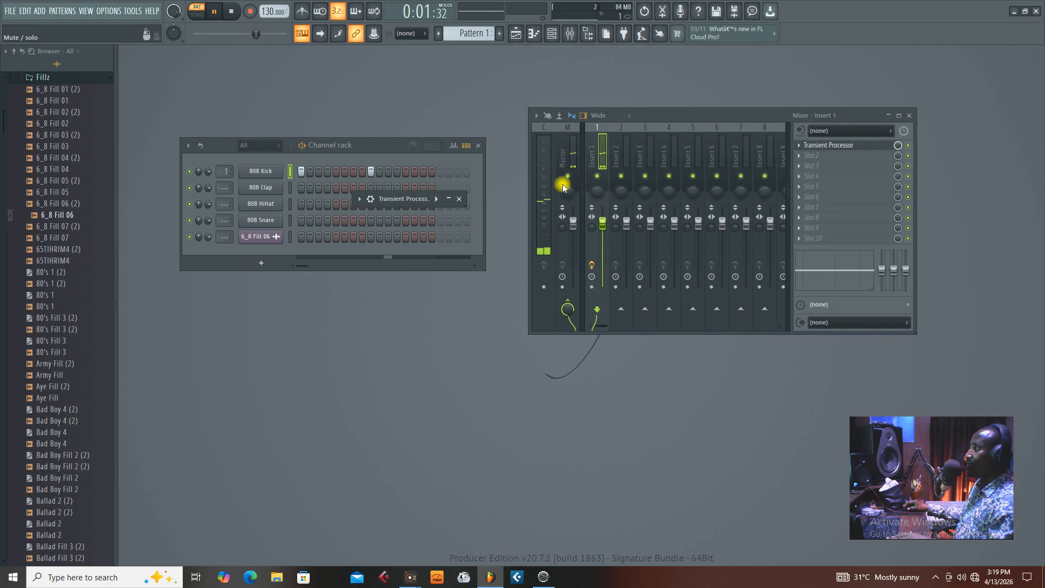
{"action": "double_click", "coordinate": [419, 199]}
{"action": "key", "text": "space"}
{"action": "left_click_drag", "start_coordinate": [512, 196], "coordinate": [502, 216]}
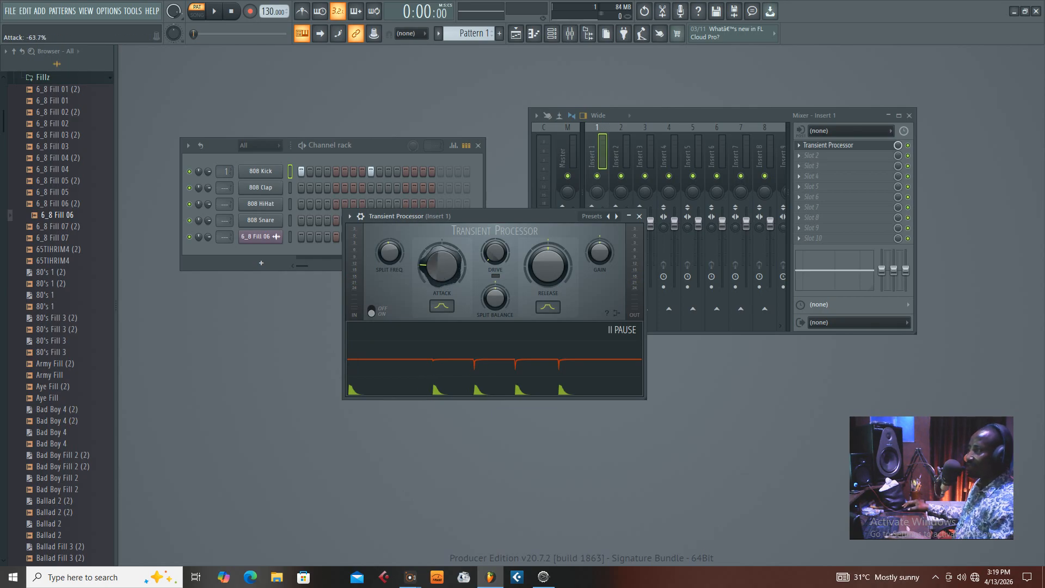
- Reset the Transient Processor's attack to 0% and play the kick pattern to hear the unshaped transient
{"action": "left_click_drag", "start_coordinate": [441, 266], "coordinate": [441, 264]}
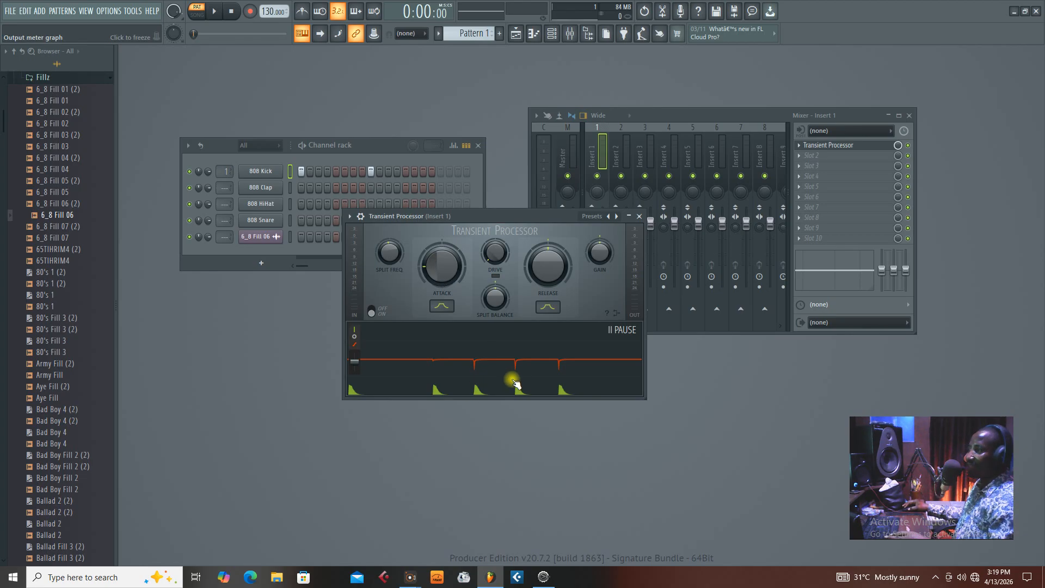
{"action": "right_click", "coordinate": [436, 272]}
{"action": "left_click", "coordinate": [450, 274]}
{"action": "key", "text": "space"}
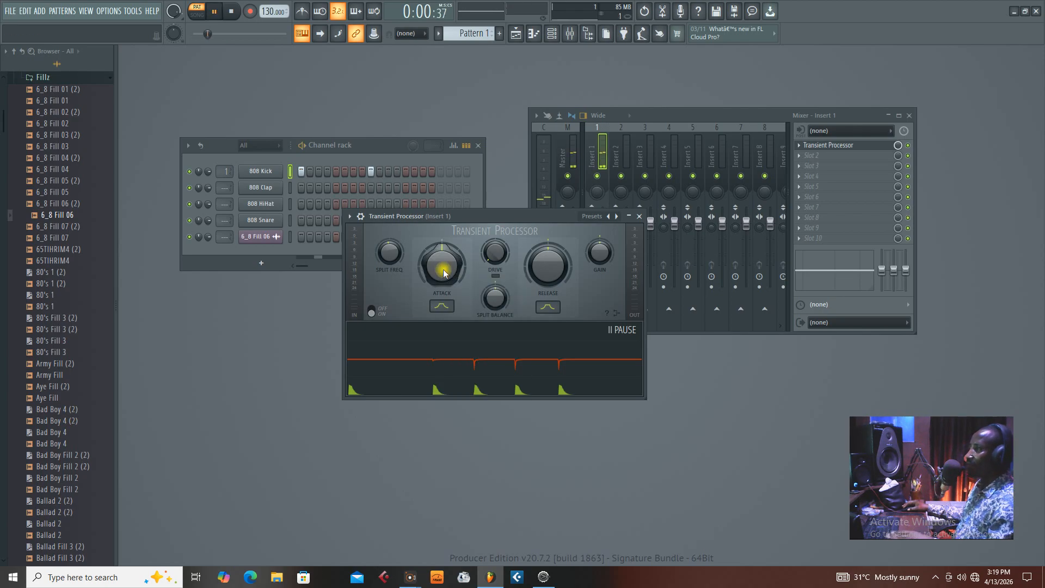
{"action": "key", "text": "space"}
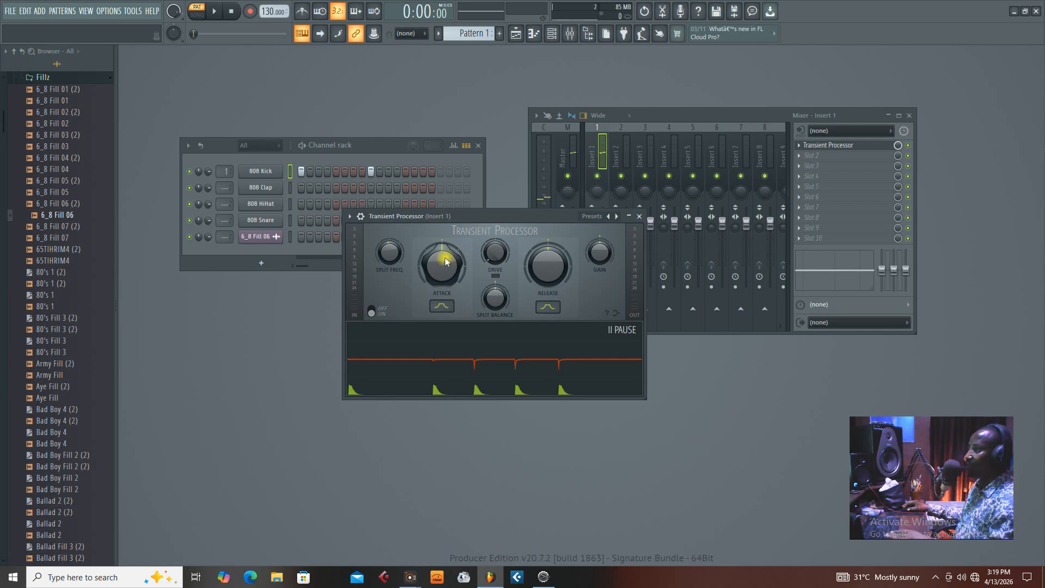
- Lower the attack well below zero while the pattern plays and the output meter graph runs, and return it to 0%
{"action": "left_click_drag", "start_coordinate": [445, 262], "coordinate": [445, 313]}
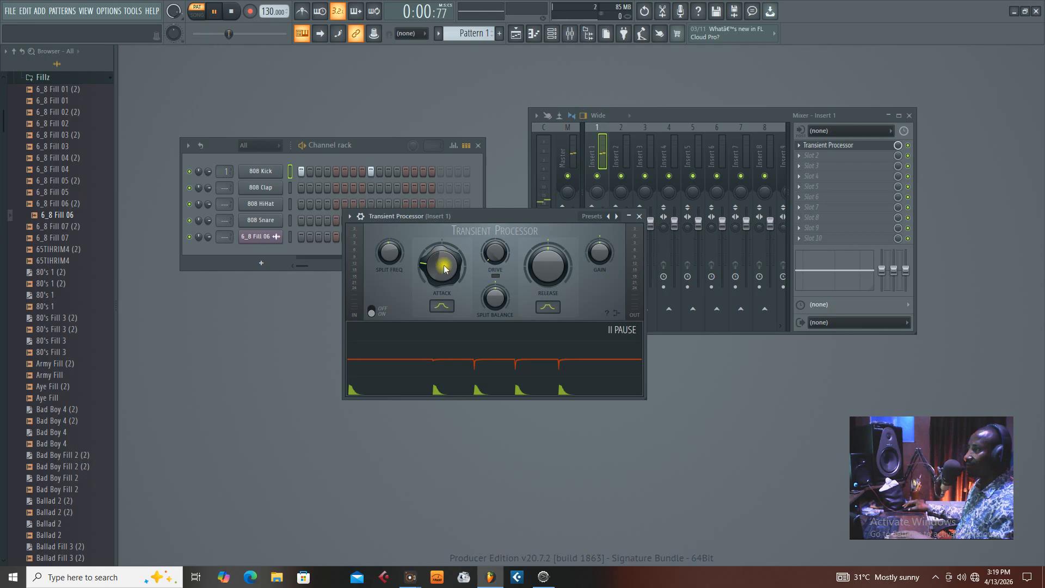
{"action": "left_click", "coordinate": [599, 339]}
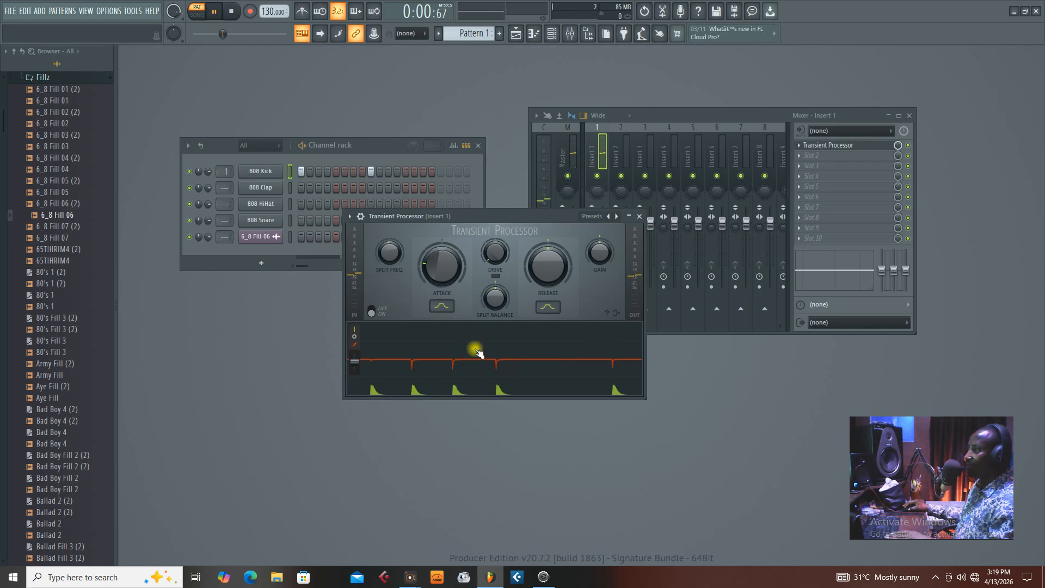
{"action": "left_click_drag", "start_coordinate": [427, 273], "coordinate": [427, 229]}
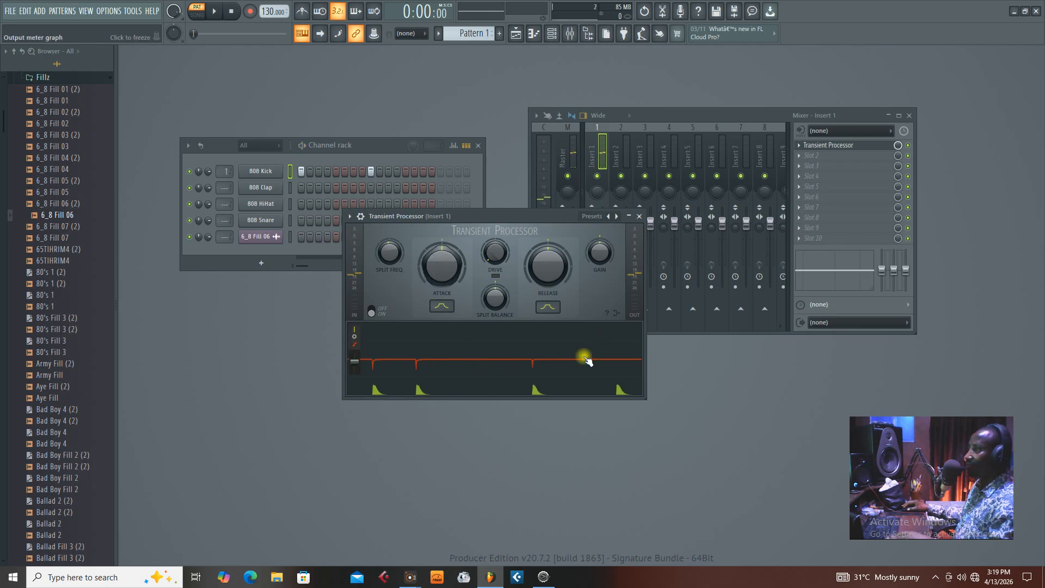
{"action": "left_click", "coordinate": [564, 352]}
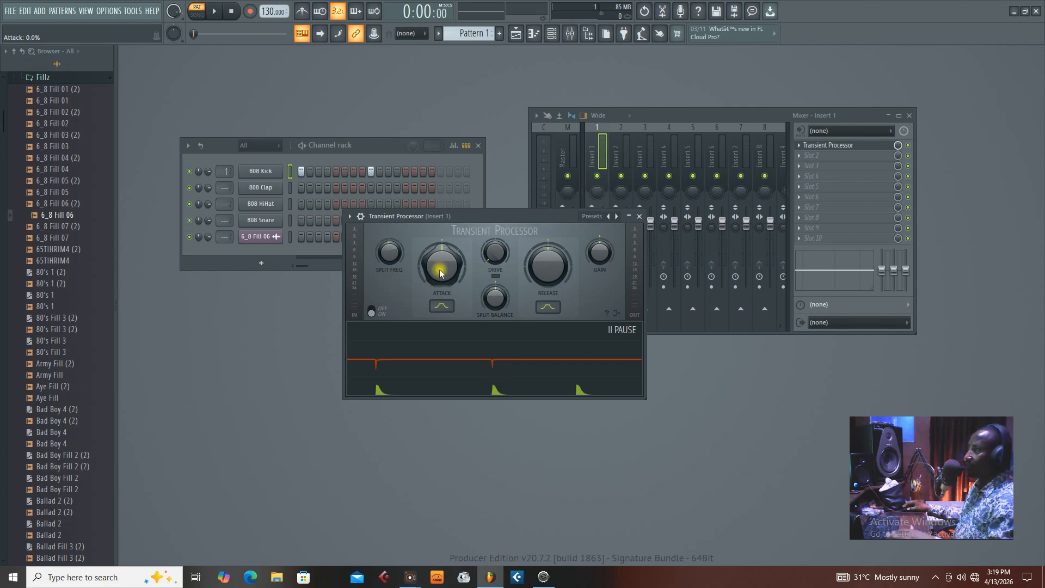
- Play the kick pattern and lower the attack to about -84% to hear the transient soften
{"action": "key", "text": "space"}
{"action": "mouse_move", "coordinate": [442, 266]}
{"action": "left_mouse_down"}
{"action": "mouse_move", "coordinate": [438, 305]}
{"action": "mouse_move", "coordinate": [451, 268]}
{"action": "left_mouse_up"}
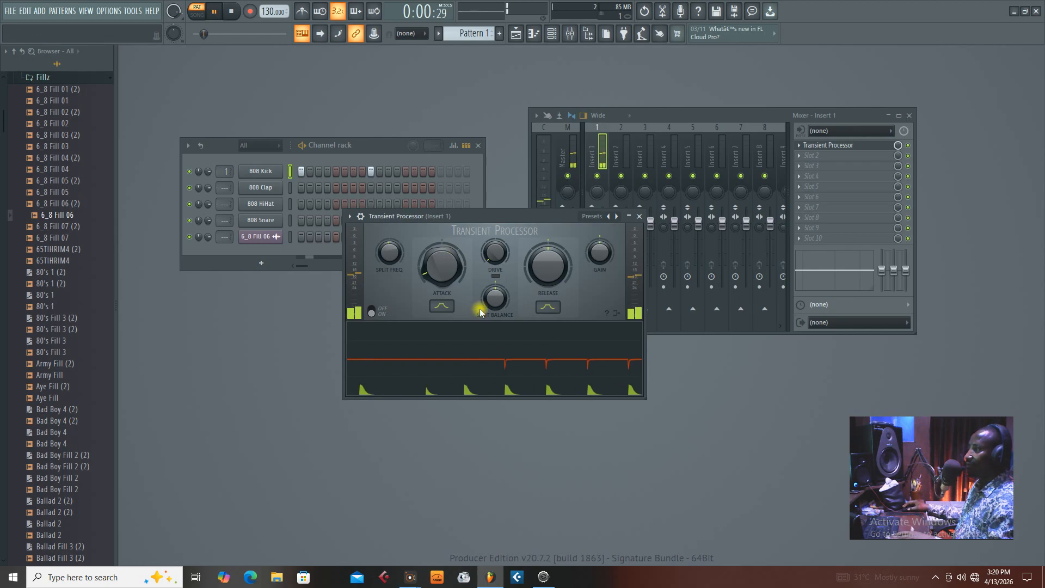
{"action": "key", "text": "space"}
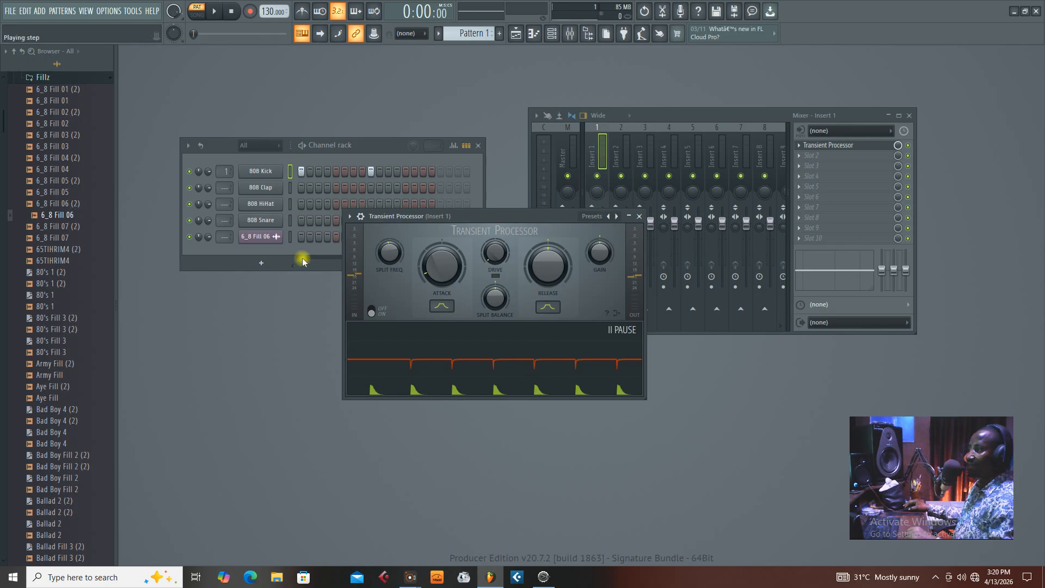
- Lower the split frequency to 5.0 Hz and play the kick pattern with the reduced attack
{"action": "left_click_drag", "start_coordinate": [380, 256], "coordinate": [380, 250]}
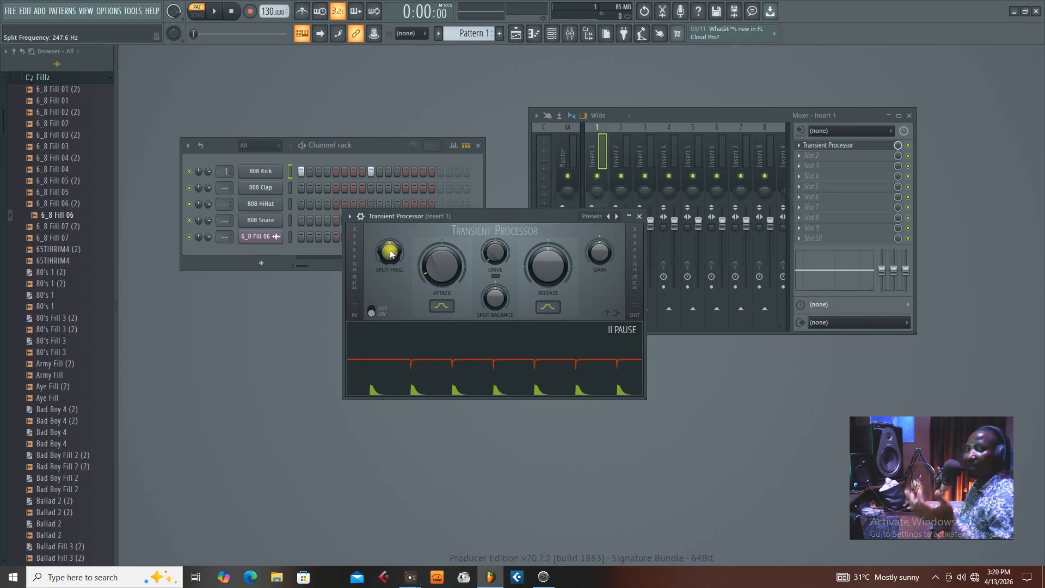
{"action": "mouse_move", "coordinate": [391, 254]}
{"action": "left_mouse_down"}
{"action": "mouse_move", "coordinate": [390, 237]}
{"action": "mouse_move", "coordinate": [391, 261]}
{"action": "left_mouse_up"}
{"action": "key", "text": "space"}
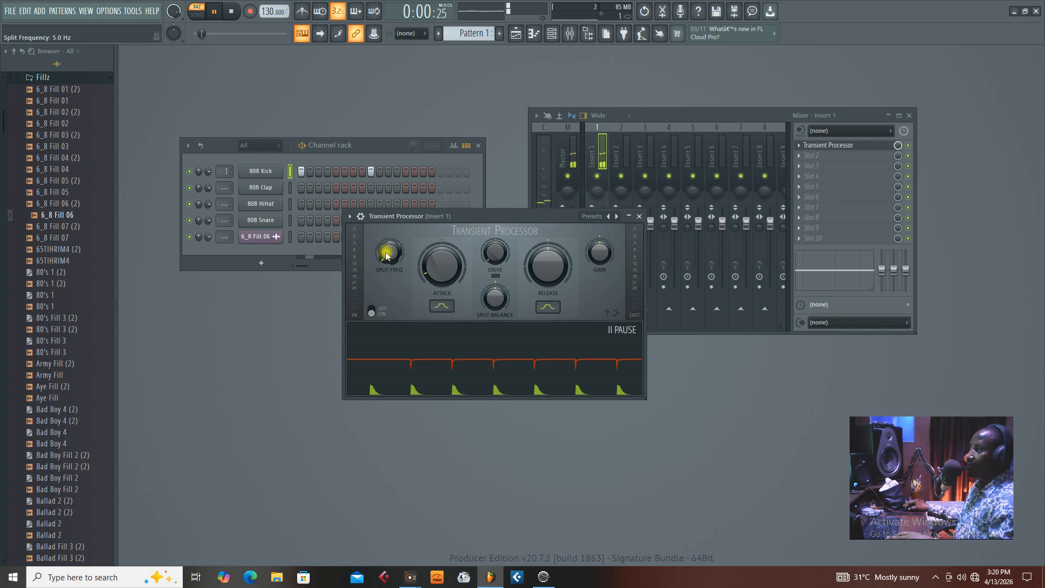
{"action": "key", "text": "space"}
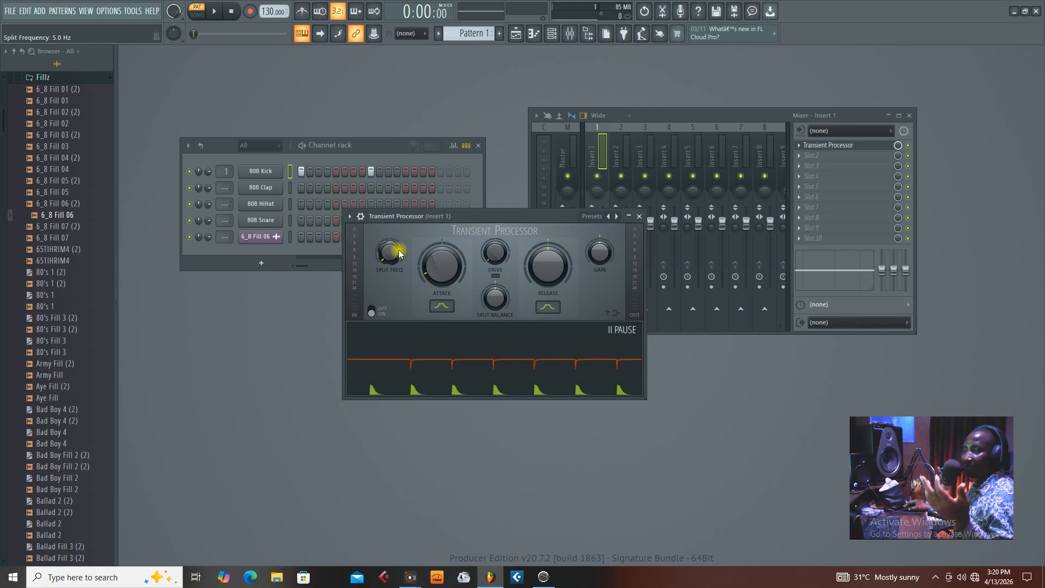
- Raise the split frequency again, play the kick pattern, and shift the plugin window slightly with its output graph running
{"action": "left_click_drag", "start_coordinate": [384, 260], "coordinate": [385, 244]}
{"action": "key", "text": "space"}
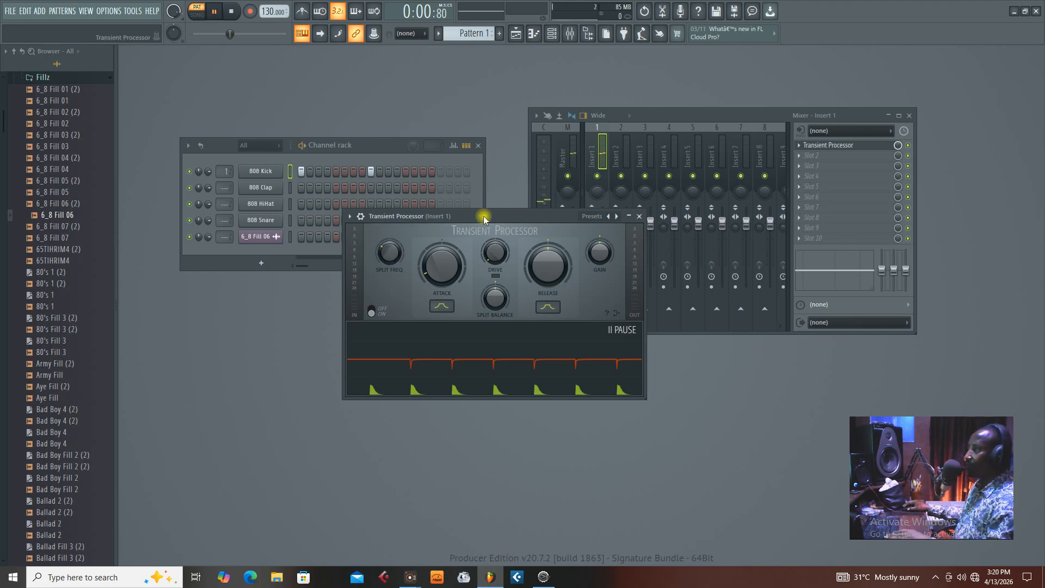
{"action": "left_click_drag", "start_coordinate": [483, 215], "coordinate": [474, 209]}
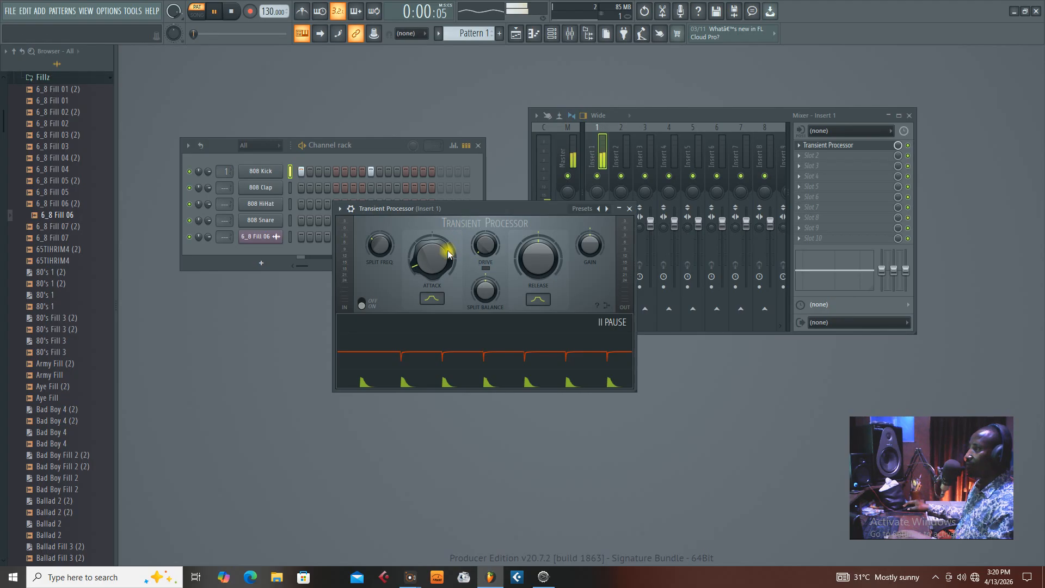
{"action": "left_click", "coordinate": [537, 365]}
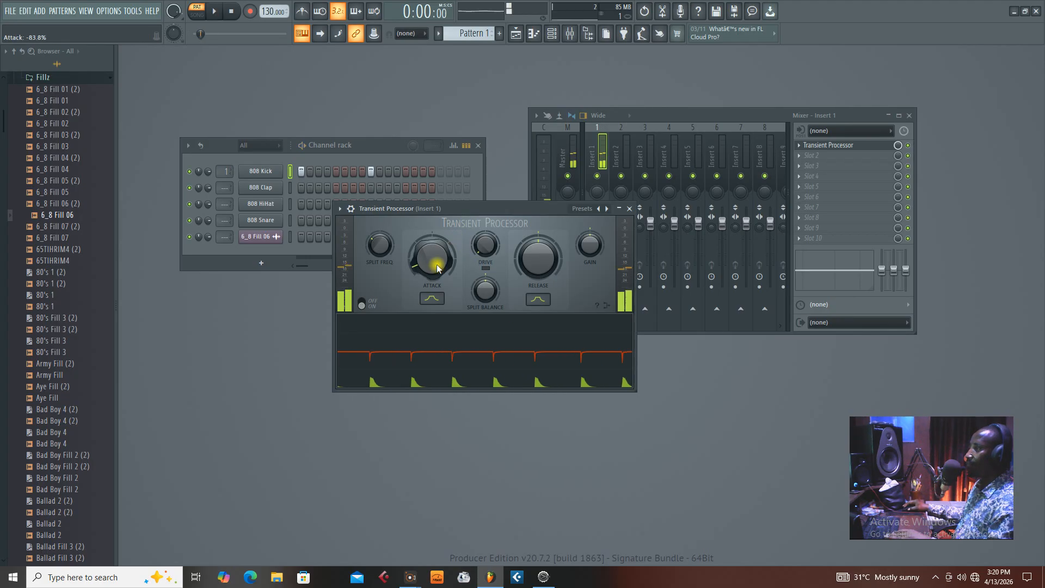
- Lower the attack to its minimum and play the kick pattern while watching the output meter graph
{"action": "left_click_drag", "start_coordinate": [442, 266], "coordinate": [442, 285]}
{"action": "key", "text": "space"}
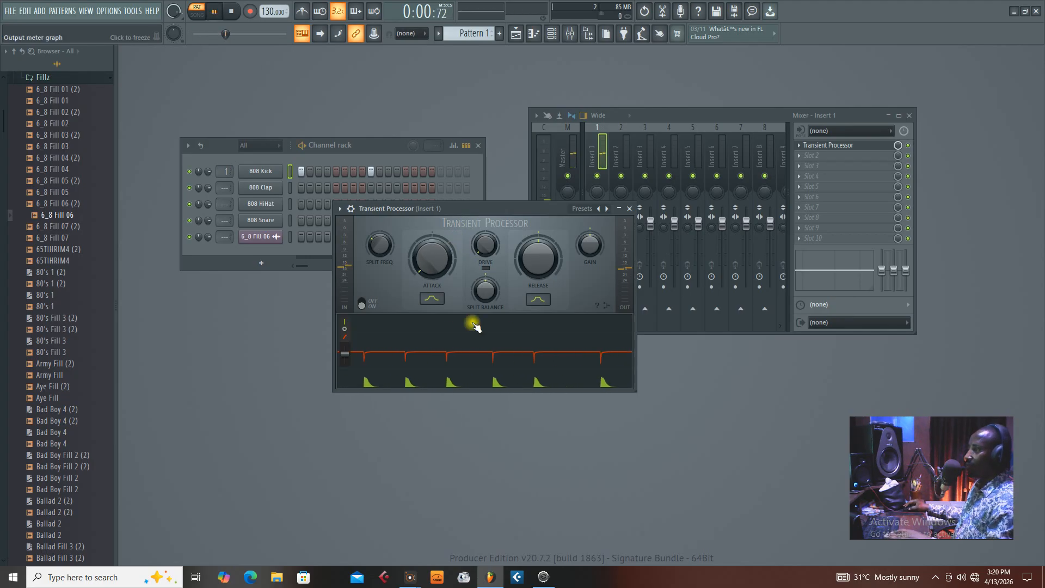
{"action": "left_click", "coordinate": [515, 317]}
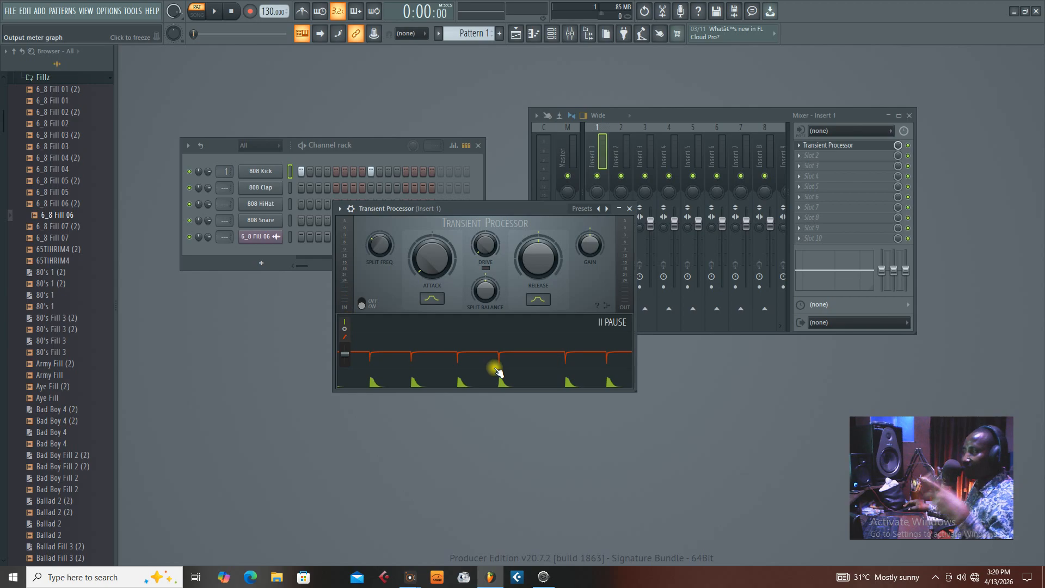
{"action": "key", "text": "space"}
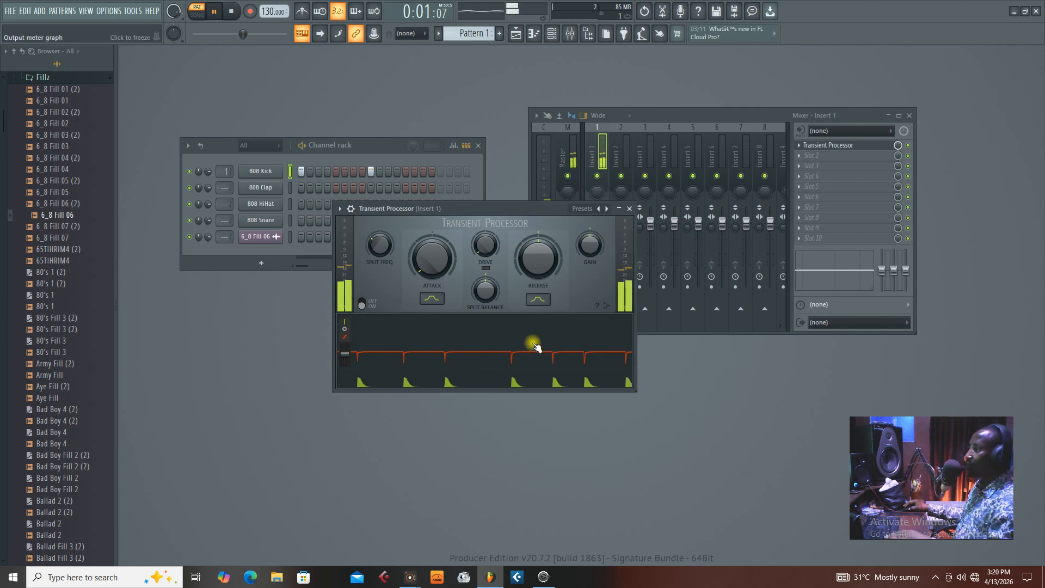
{"action": "key", "text": "space"}
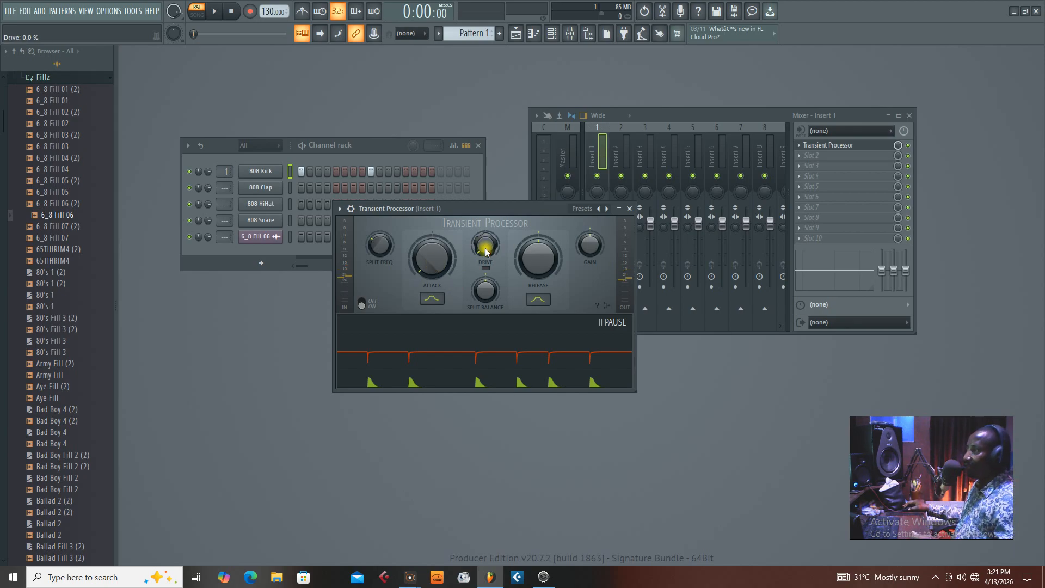
- Raise the drive to 100% and play the kick pattern several times to hear the added saturation
{"action": "left_click_drag", "start_coordinate": [486, 251], "coordinate": [486, 242]}
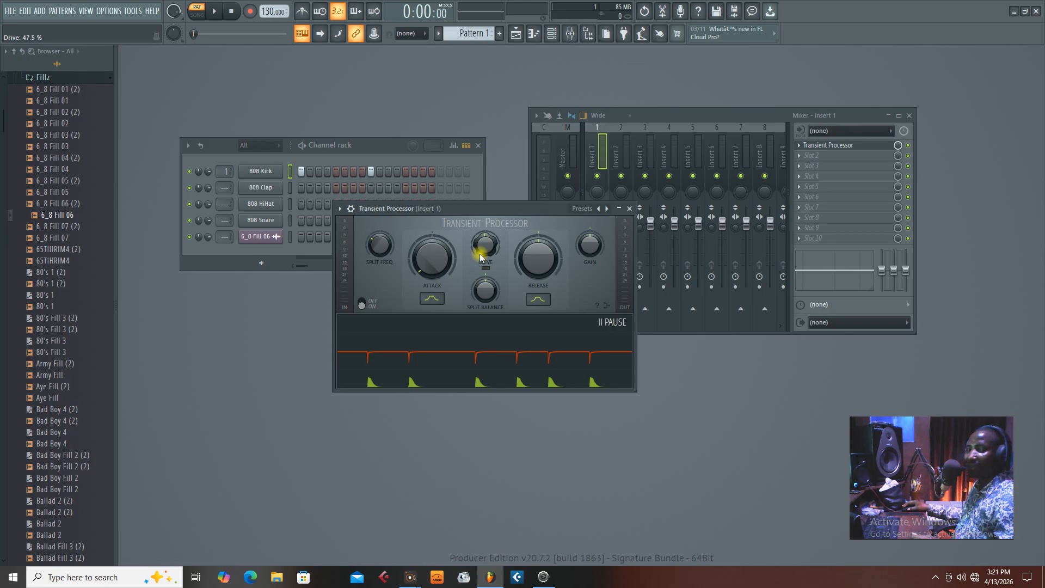
{"action": "left_click_drag", "start_coordinate": [482, 250], "coordinate": [481, 249]}
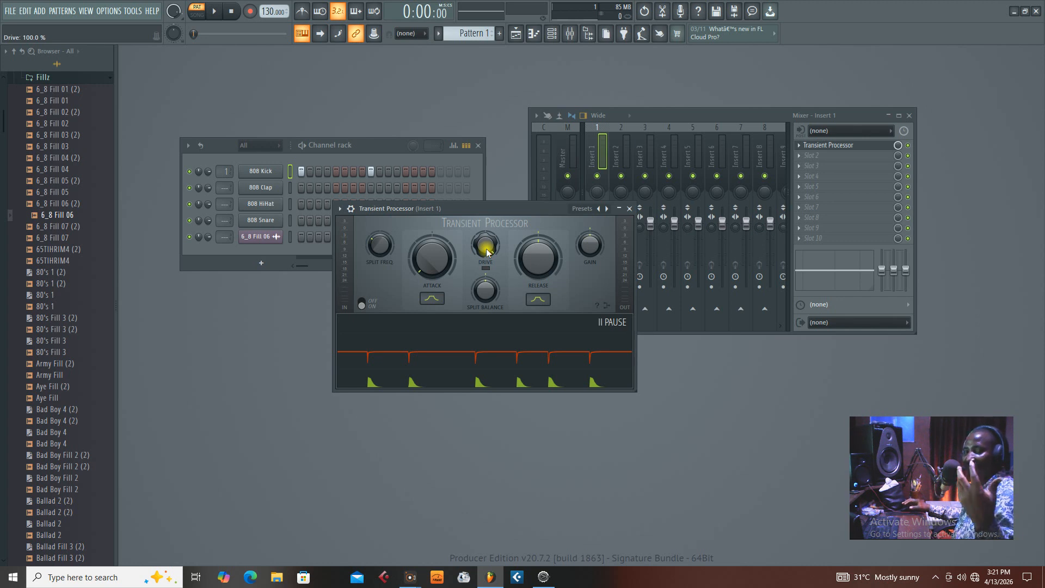
{"action": "key", "text": "space"}
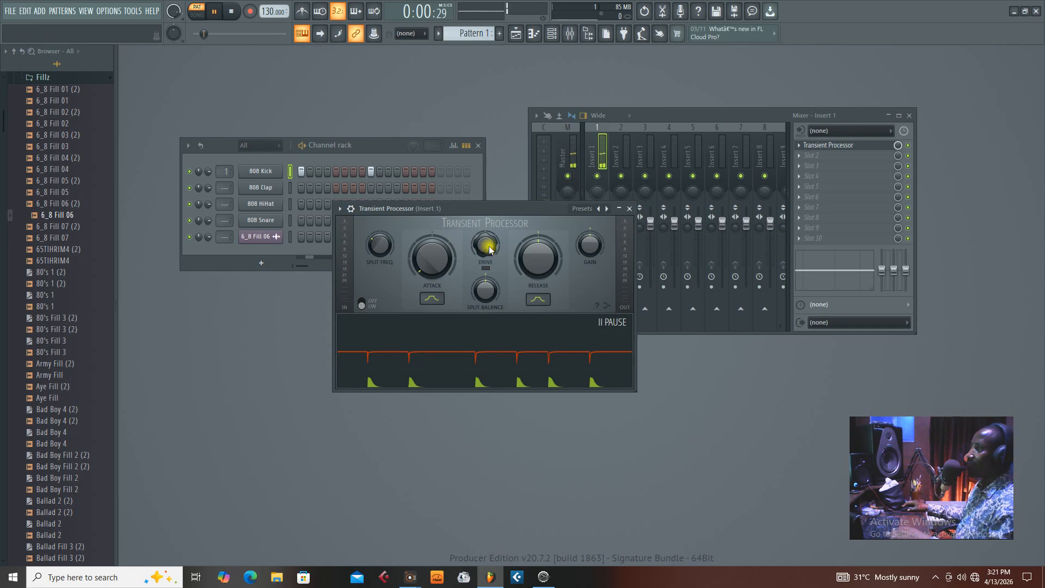
{"action": "key", "text": "space"}
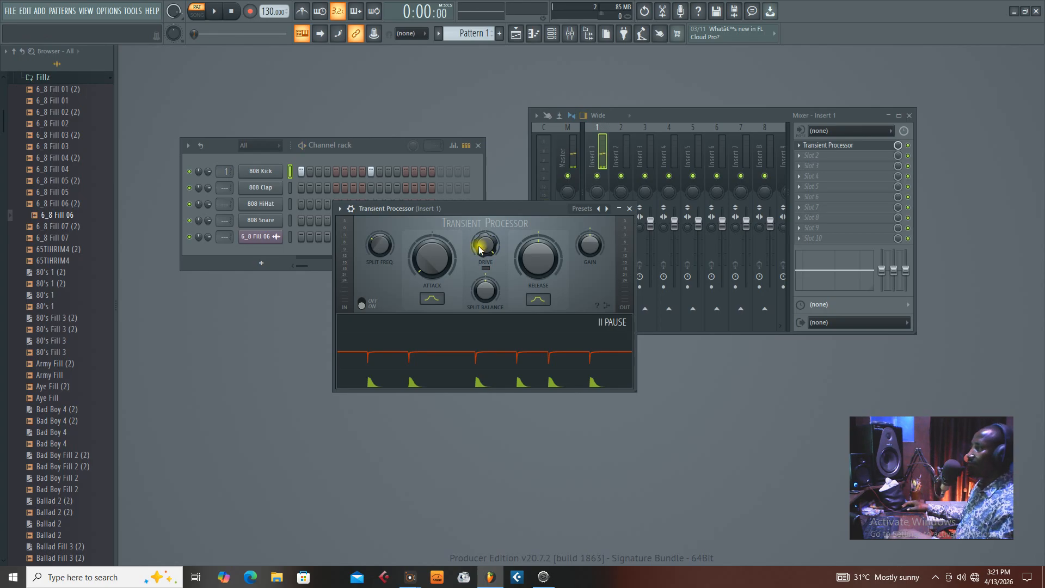
{"action": "key", "text": "space"}
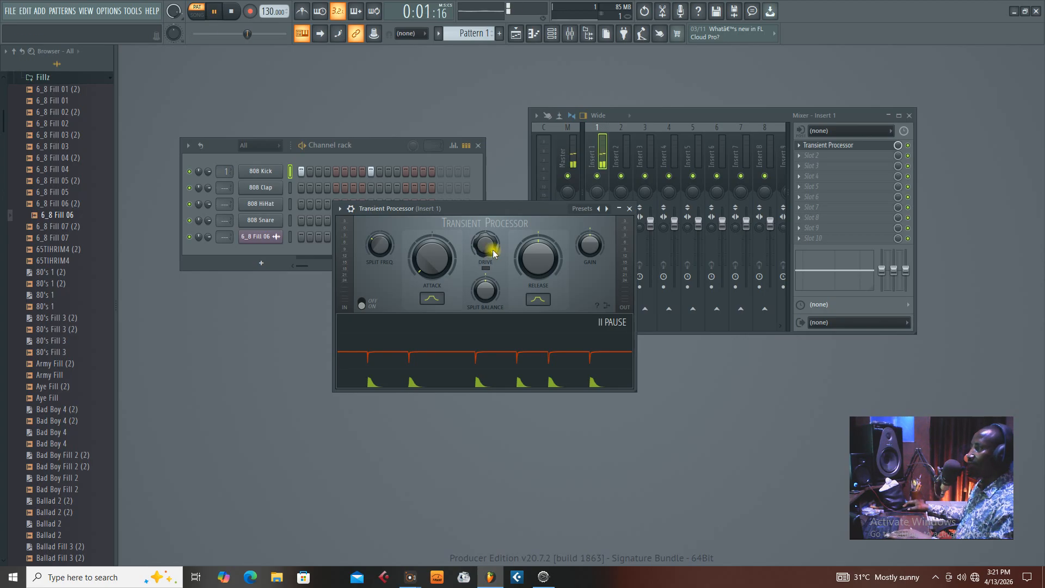
{"action": "key", "text": "space"}
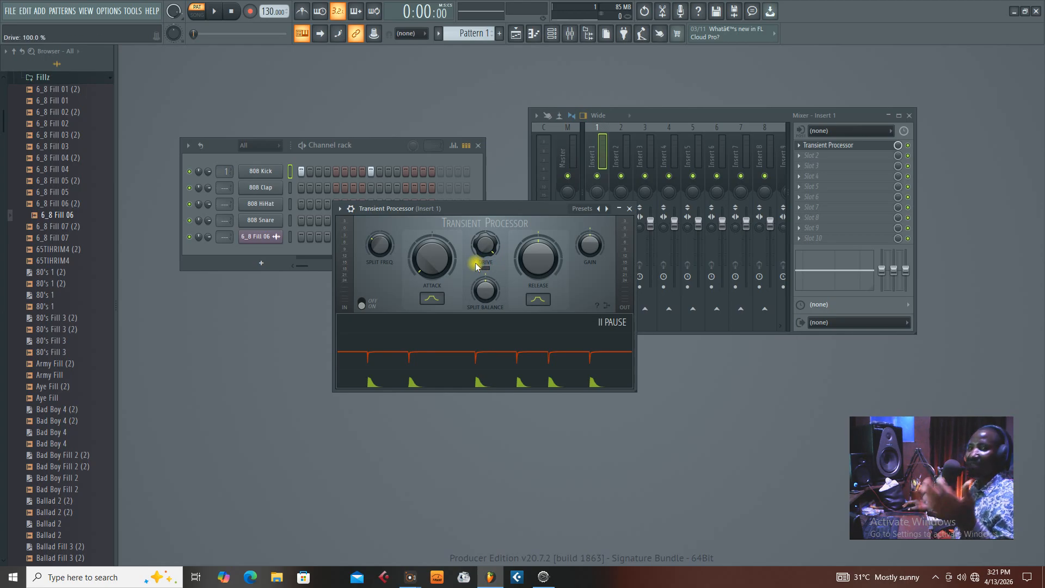
- Replay the kick pattern at 100% drive and resume the output meter graph to examine the driven signal
{"action": "mouse_move", "coordinate": [476, 262]}
{"action": "left_mouse_down"}
{"action": "mouse_move", "coordinate": [478, 240]}
{"action": "mouse_move", "coordinate": [513, 234]}
{"action": "mouse_move", "coordinate": [494, 256]}
{"action": "left_mouse_up"}
{"action": "key", "text": "space"}
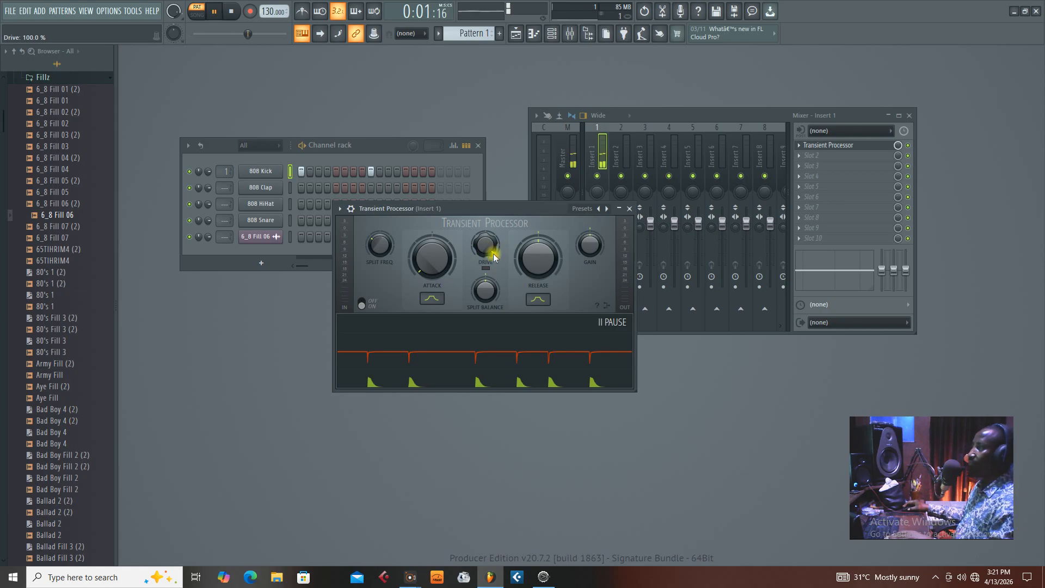
{"action": "left_click", "coordinate": [610, 325]}
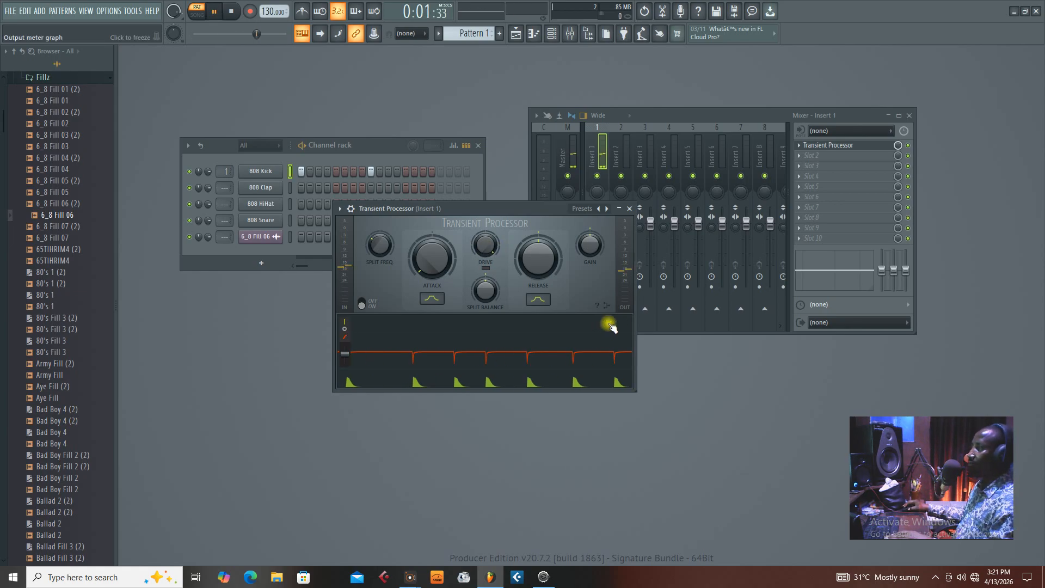
{"action": "key", "text": "space"}
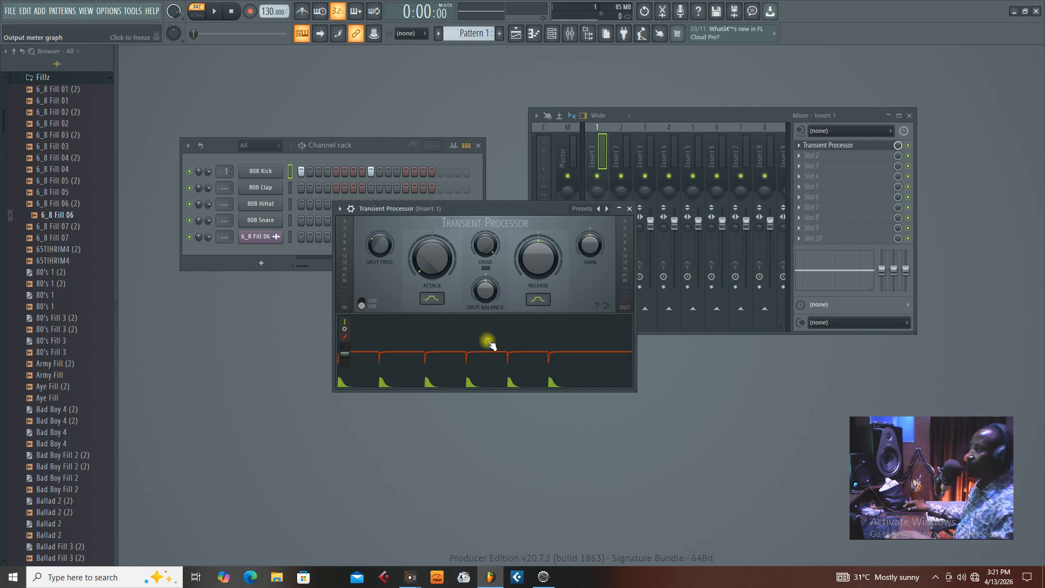
- Sweep the split balance between 100% Dry/0% Wet and 0% Dry/100% Wet during playback, and leave it at 100% Dry/100% Wet
{"action": "key", "text": "space"}
{"action": "left_click_drag", "start_coordinate": [485, 289], "coordinate": [485, 349]}
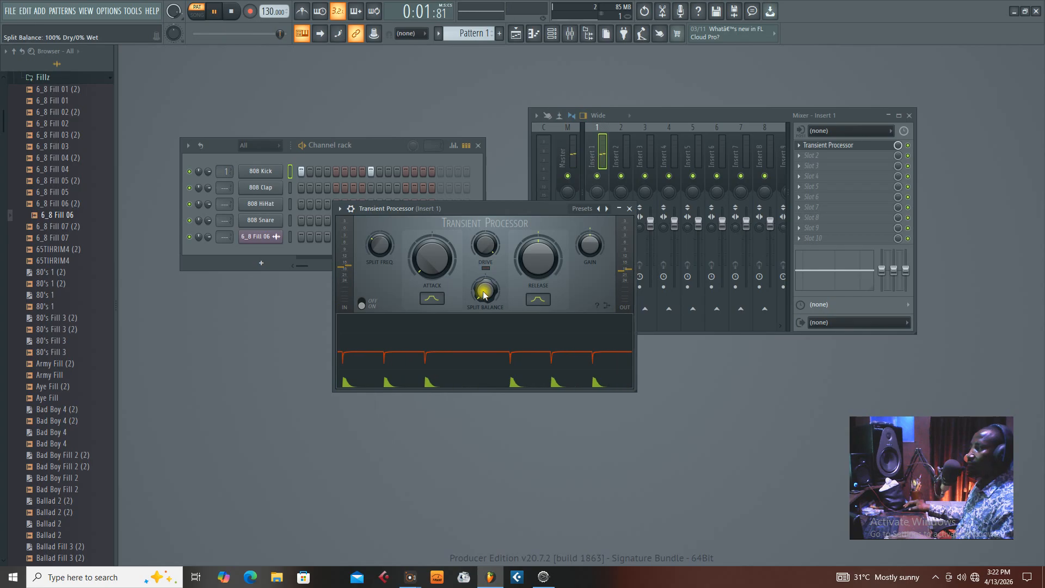
{"action": "key", "text": "space"}
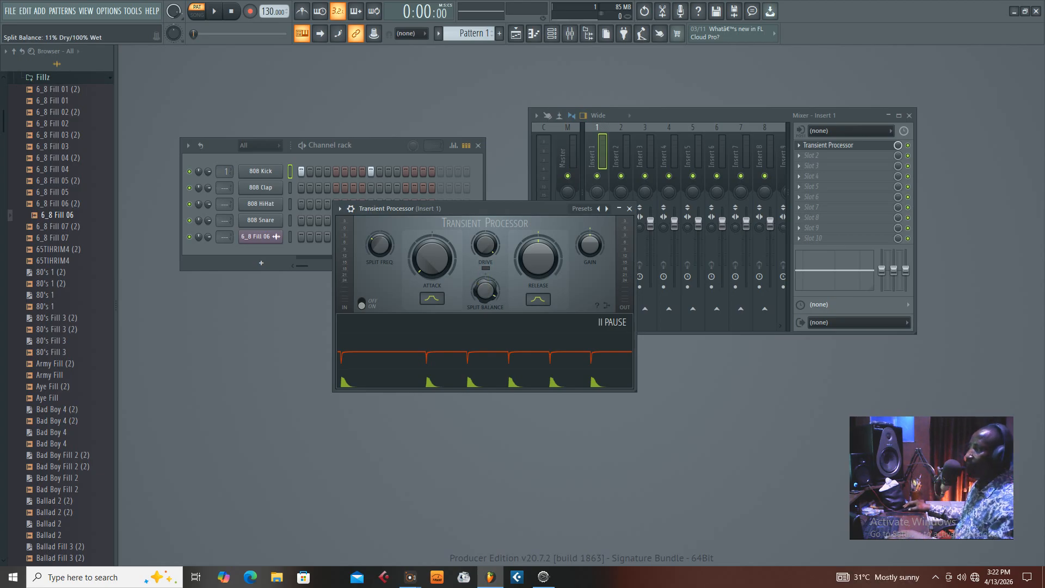
{"action": "key", "text": "space"}
{"action": "mouse_move", "coordinate": [488, 302]}
{"action": "left_mouse_down"}
{"action": "mouse_move", "coordinate": [541, 345]}
{"action": "mouse_move", "coordinate": [498, 300]}
{"action": "left_mouse_up"}
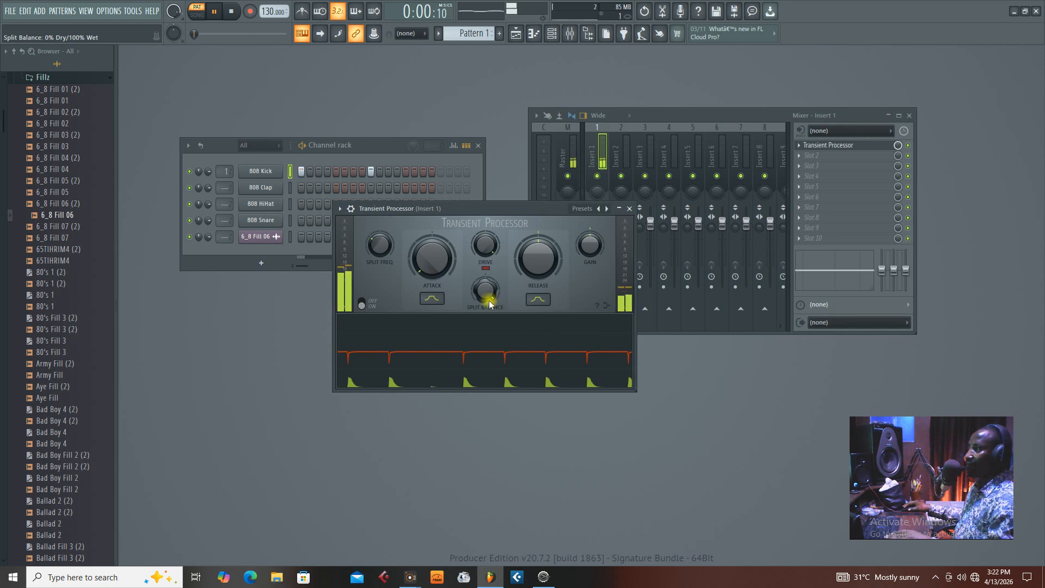
{"action": "key", "text": "space"}
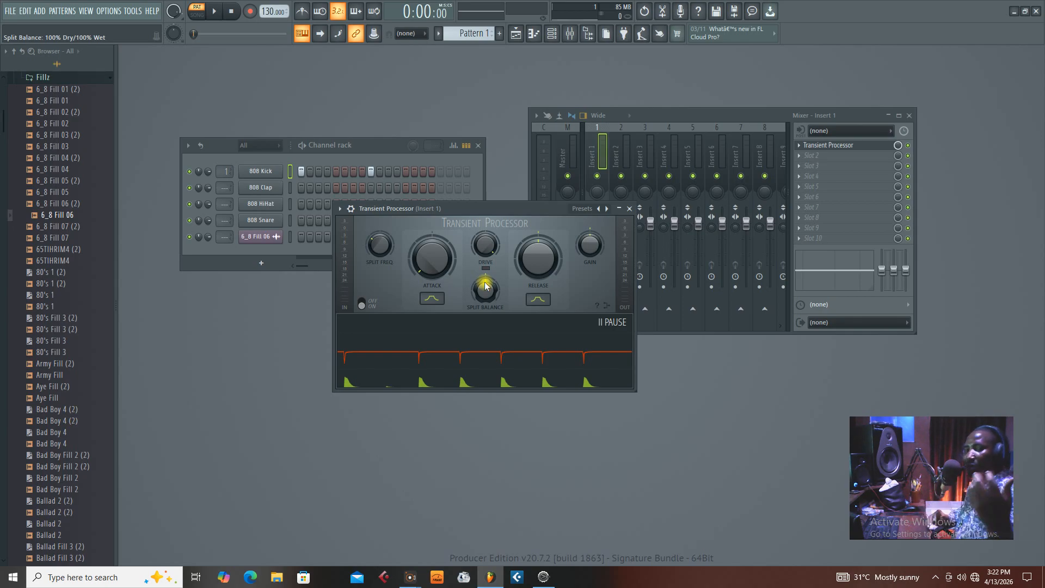
- Set the split balance to 100% Dry/0% Wet with playback stopped, keeping the drive at 100%
{"action": "left_click_drag", "start_coordinate": [485, 286], "coordinate": [488, 237]}
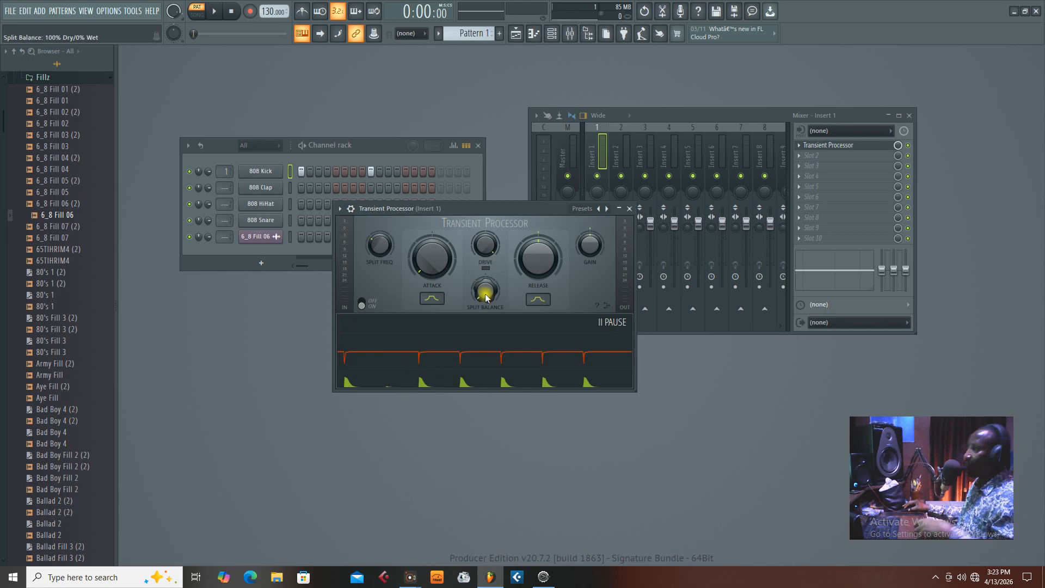
{"action": "mouse_move", "coordinate": [485, 293]}
{"action": "left_mouse_down"}
{"action": "mouse_move", "coordinate": [485, 284]}
{"action": "mouse_move", "coordinate": [486, 300]}
{"action": "left_mouse_up"}
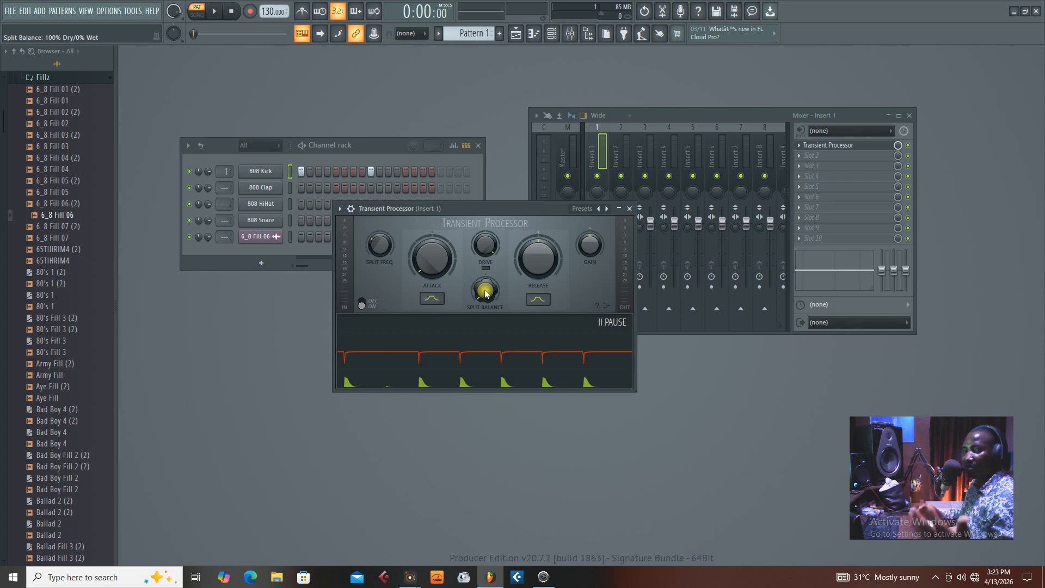
{"action": "left_click_drag", "start_coordinate": [485, 245], "coordinate": [485, 246]}
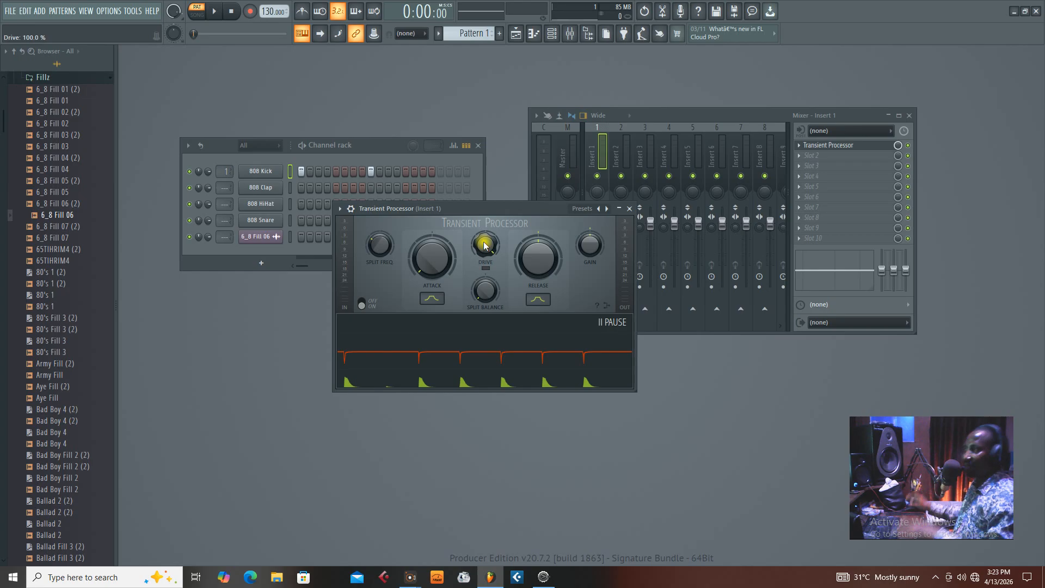
- Play the kick pattern at 100% Dry/0% Wet and nudge the release with playback stopped, leaving it at 0.0%
{"action": "key", "text": "space"}
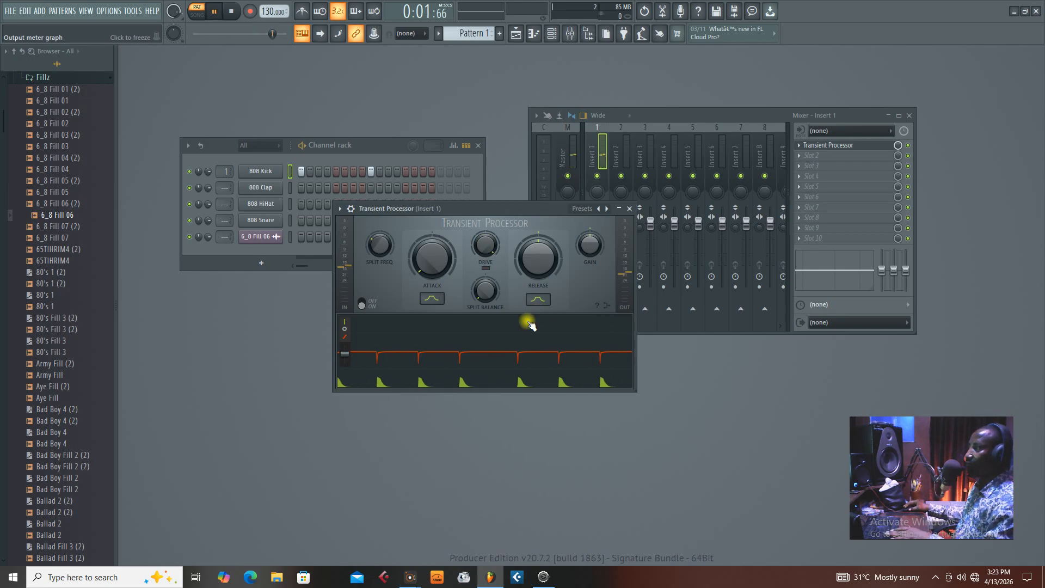
{"action": "key", "text": "space"}
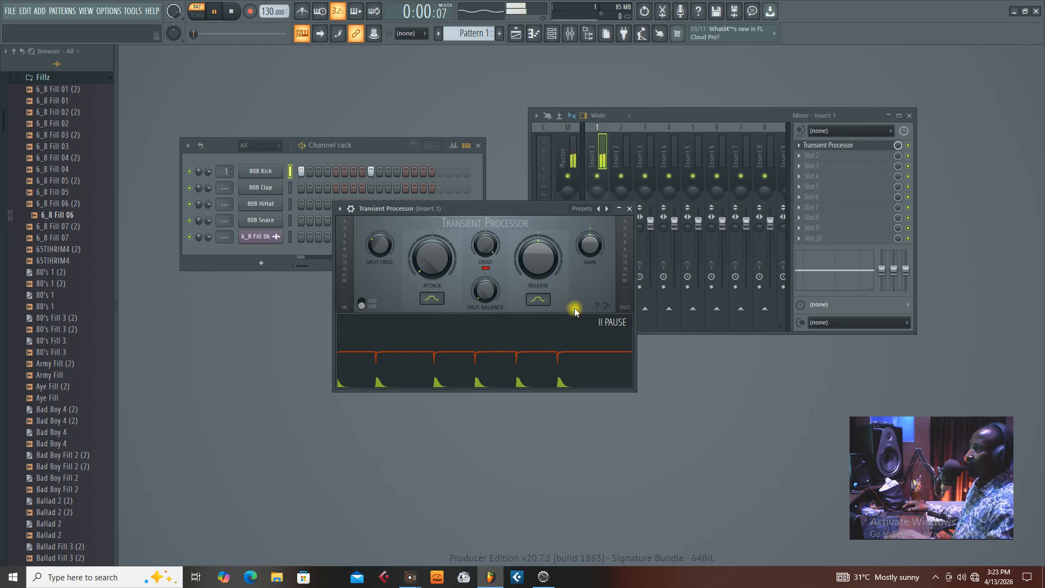
{"action": "scroll", "coordinate": [539, 264], "scroll_direction": "up", "scroll_amount": 1}
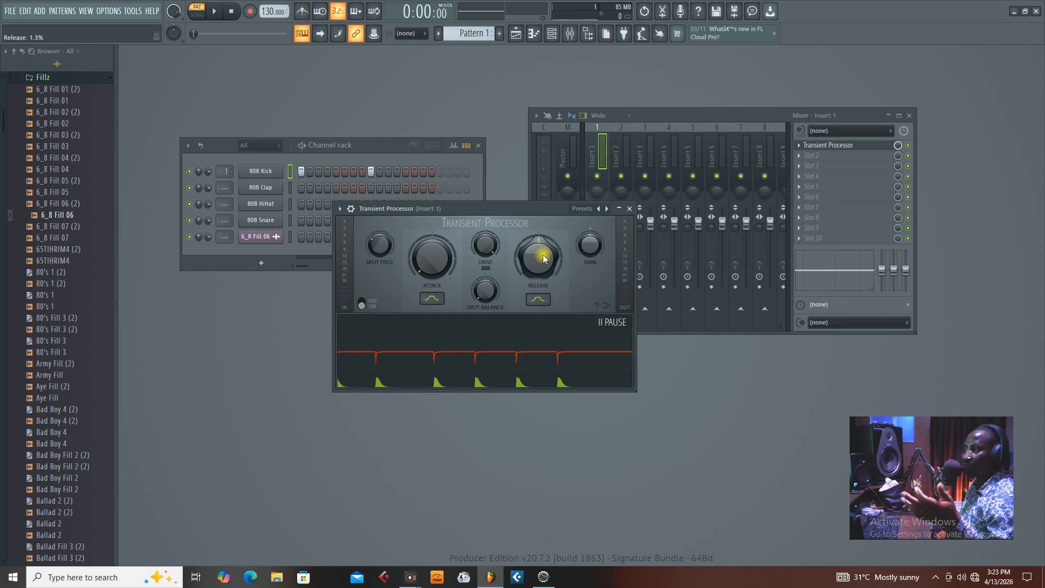
{"action": "scroll", "coordinate": [542, 264], "scroll_direction": "up", "scroll_amount": 1}
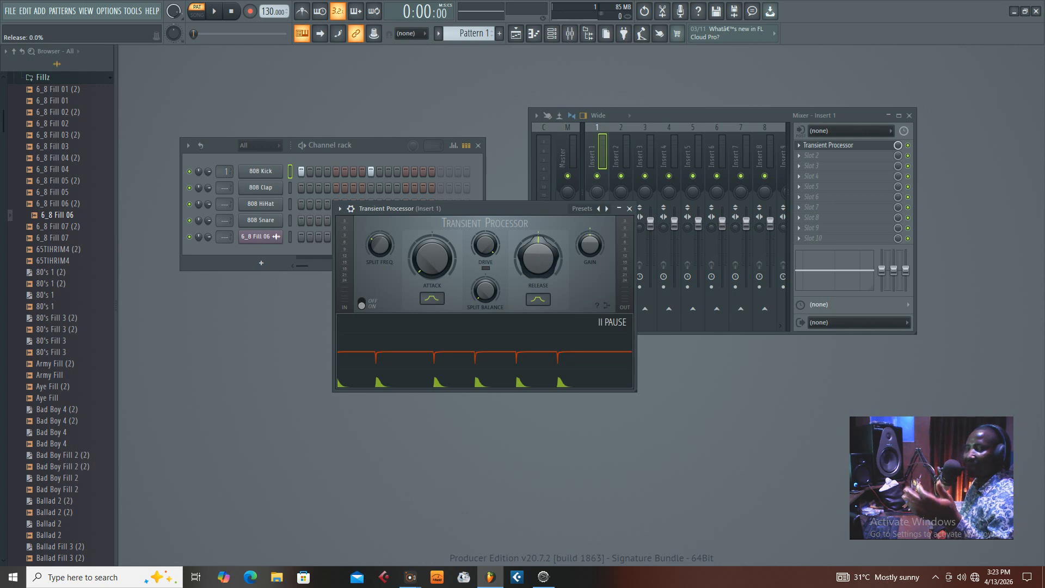
{"action": "scroll", "coordinate": [538, 259], "scroll_direction": "up", "scroll_amount": 4}
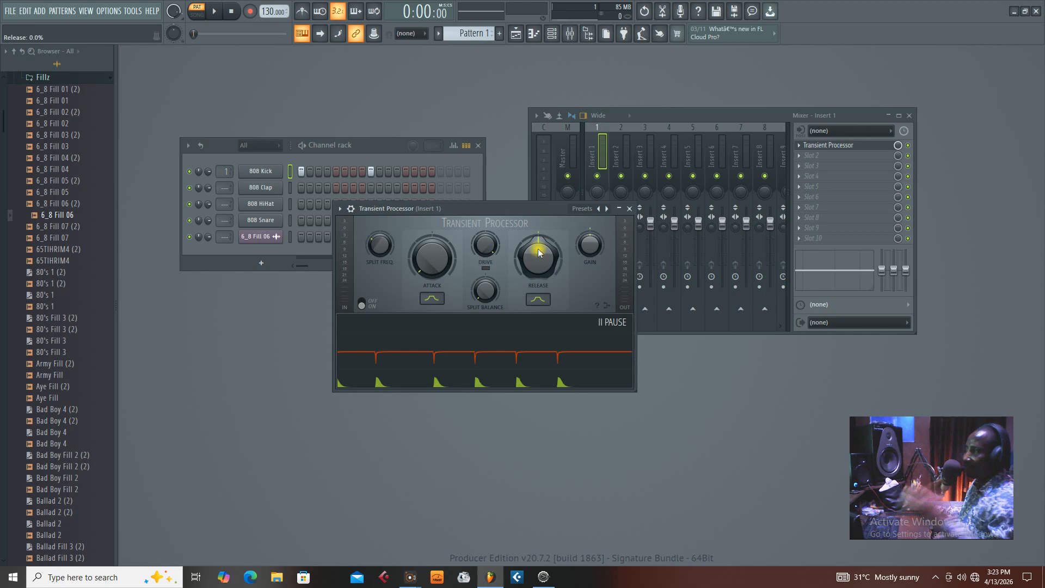
- Lower the release to -100% while the kick pattern plays to hear the shortened tail
{"action": "key", "text": "space"}
{"action": "mouse_move", "coordinate": [538, 261]}
{"action": "left_mouse_down"}
{"action": "mouse_move", "coordinate": [537, 218]}
{"action": "mouse_move", "coordinate": [537, 266]}
{"action": "left_mouse_up"}
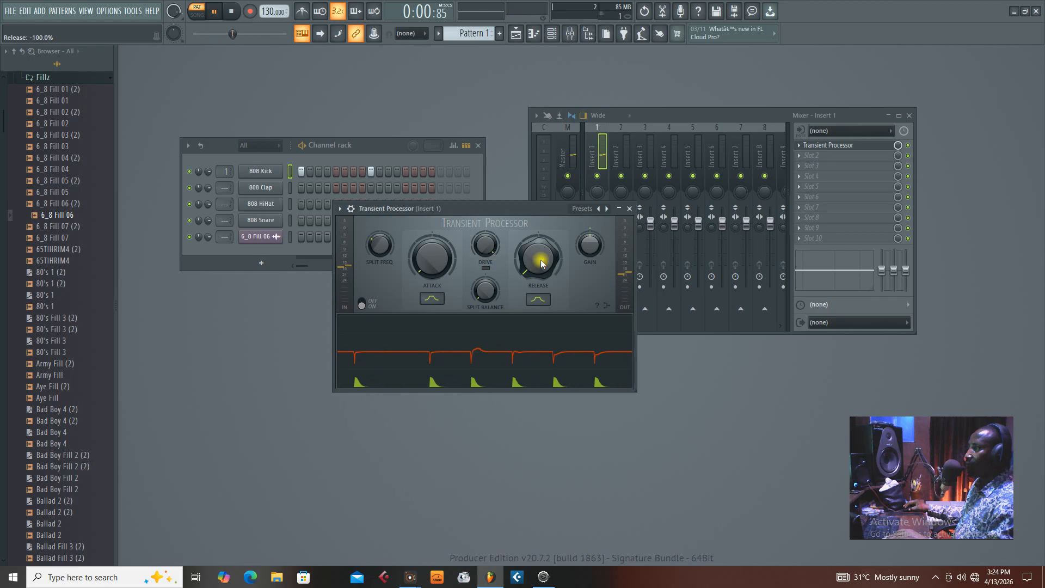
{"action": "key", "text": "space"}
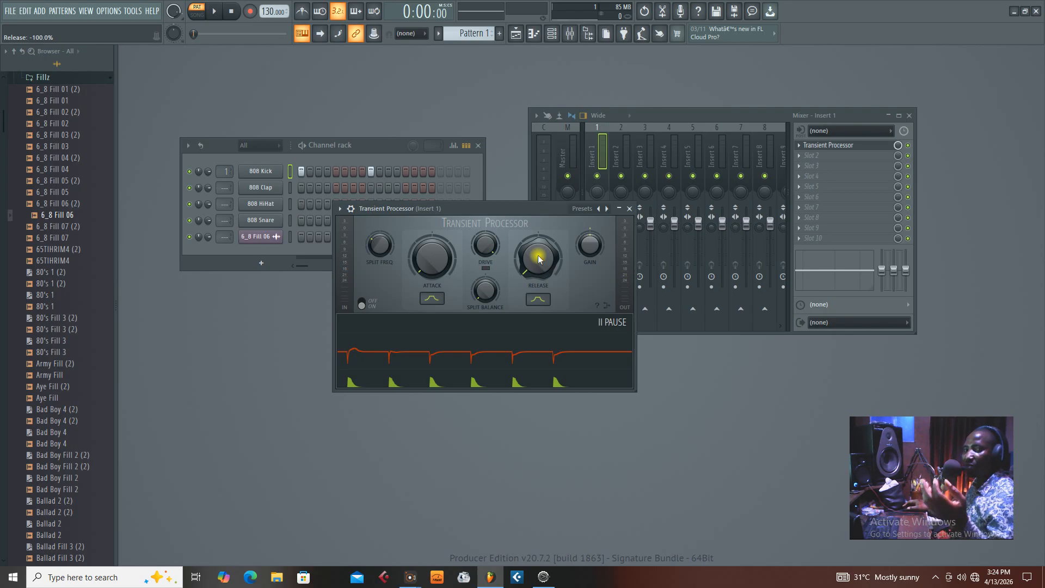
- Reset the release to its default value and play the kick pattern, shifting the plugin window slightly upward
{"action": "left_click_drag", "start_coordinate": [537, 267], "coordinate": [536, 212]}
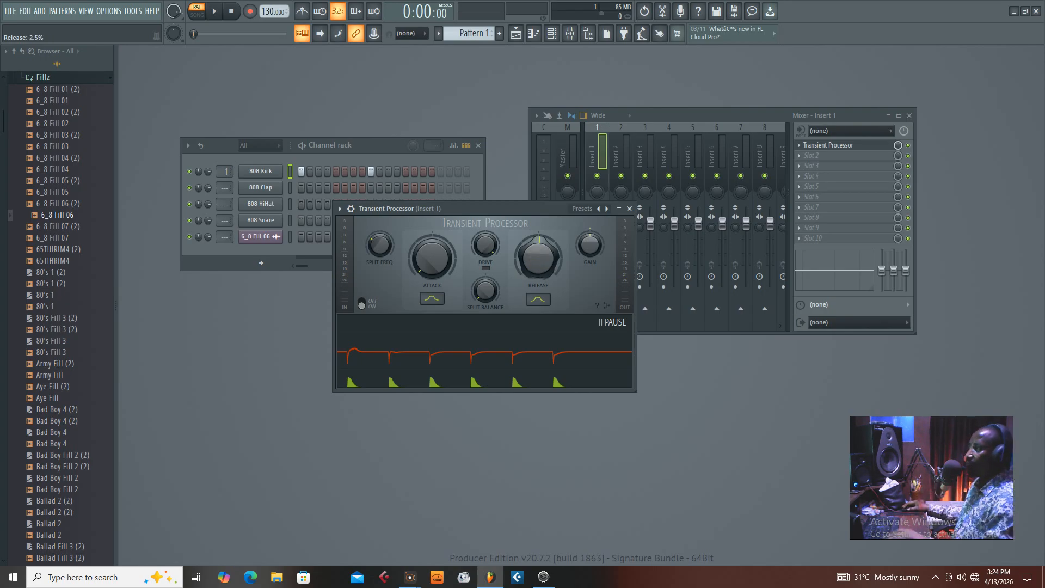
{"action": "right_click", "coordinate": [536, 267]}
{"action": "left_click", "coordinate": [557, 277]}
{"action": "key", "text": "space"}
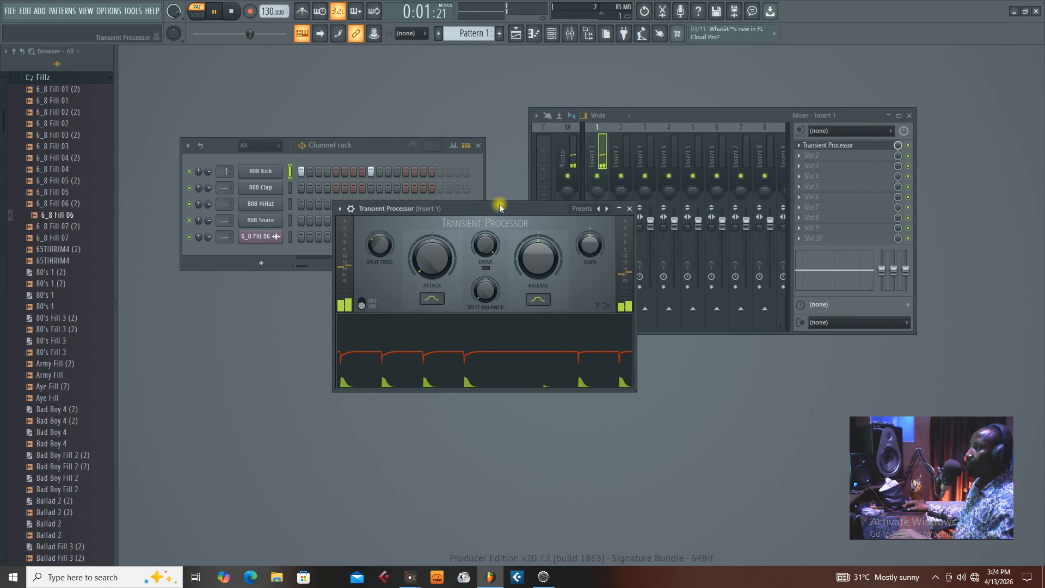
{"action": "left_click_drag", "start_coordinate": [500, 208], "coordinate": [498, 202]}
{"action": "key", "text": "space"}
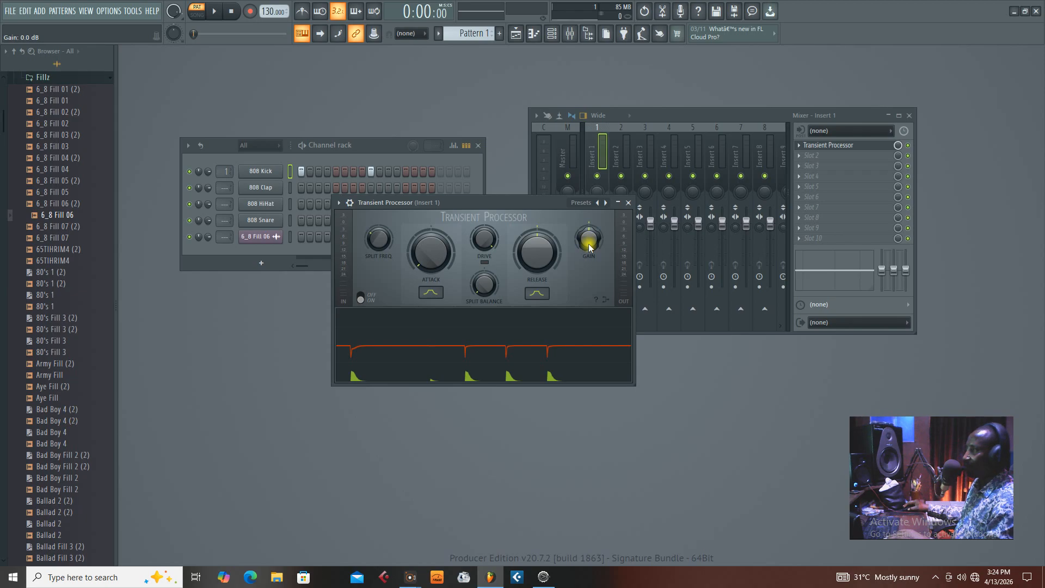
- Raise the Transient Processor's output gain and play the kick pattern to hear the louder signal
{"action": "left_click_drag", "start_coordinate": [589, 243], "coordinate": [589, 217]}
{"action": "key", "text": "space"}
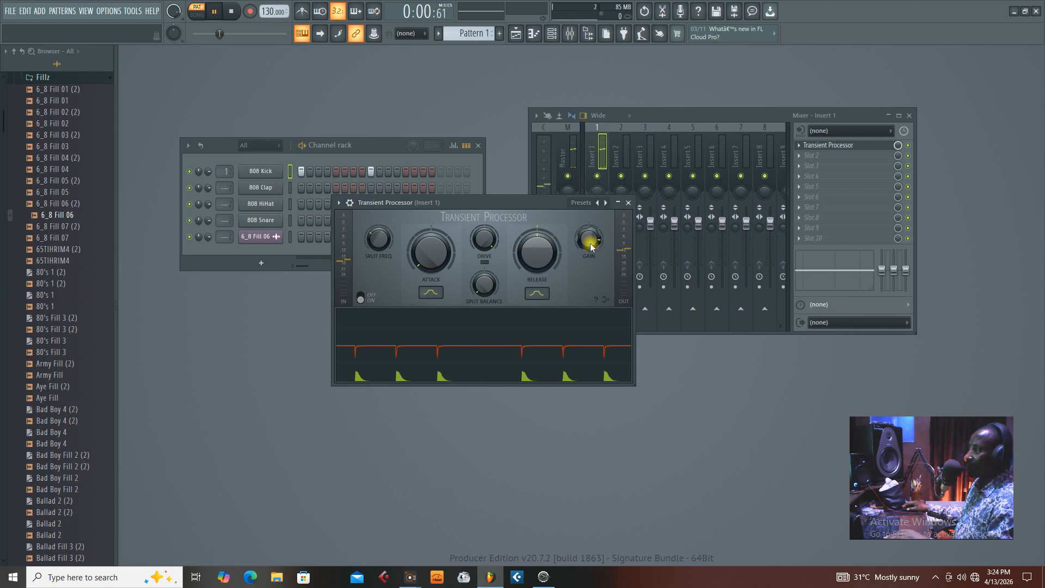
{"action": "key", "text": "space"}
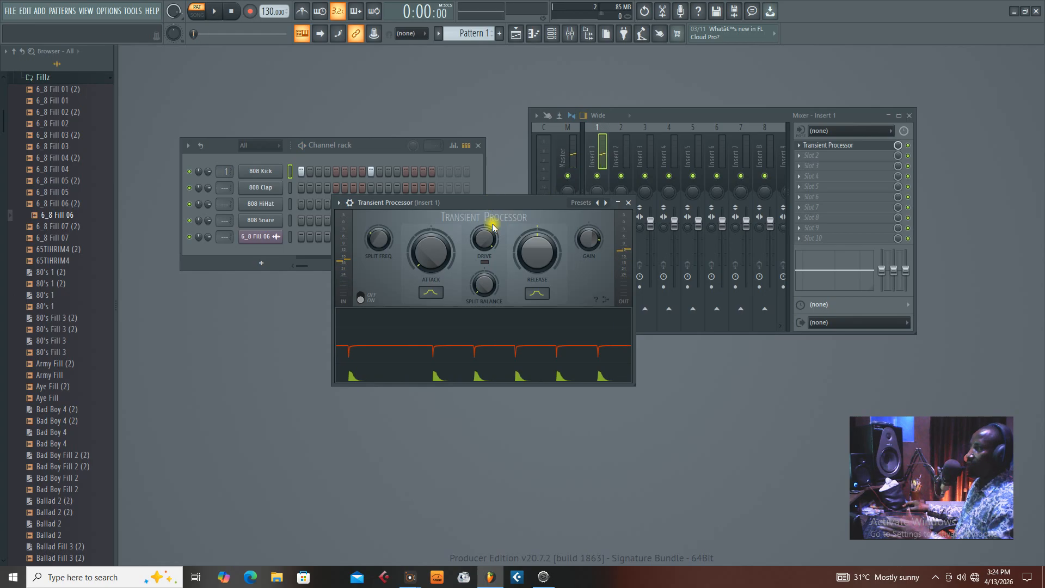
- Bypass the Transient Processor on Insert 1 and play the unprocessed kick pattern
{"action": "left_click", "coordinate": [909, 145]}
{"action": "key", "text": "space"}
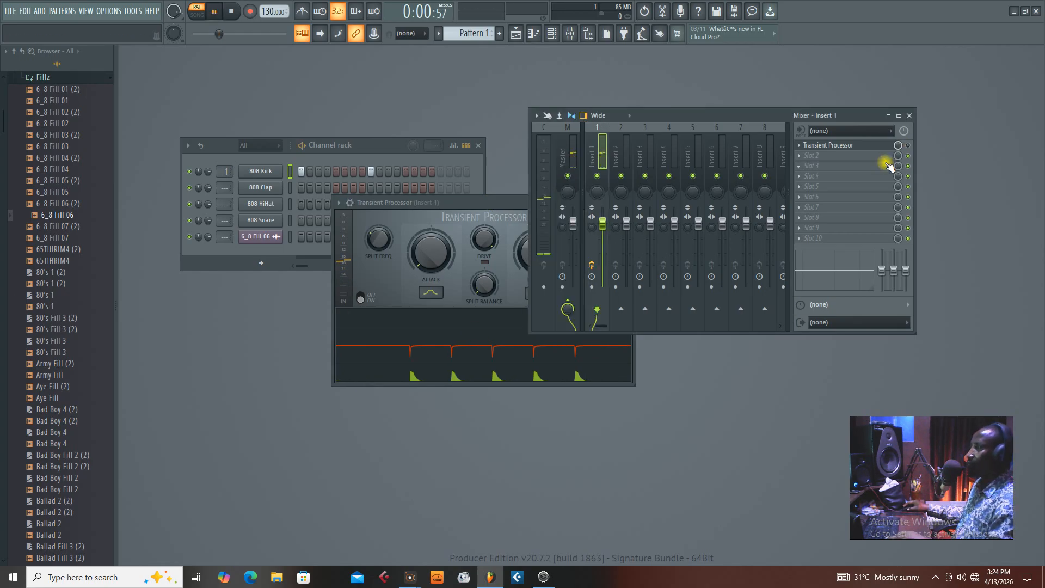
{"action": "key", "text": "space"}
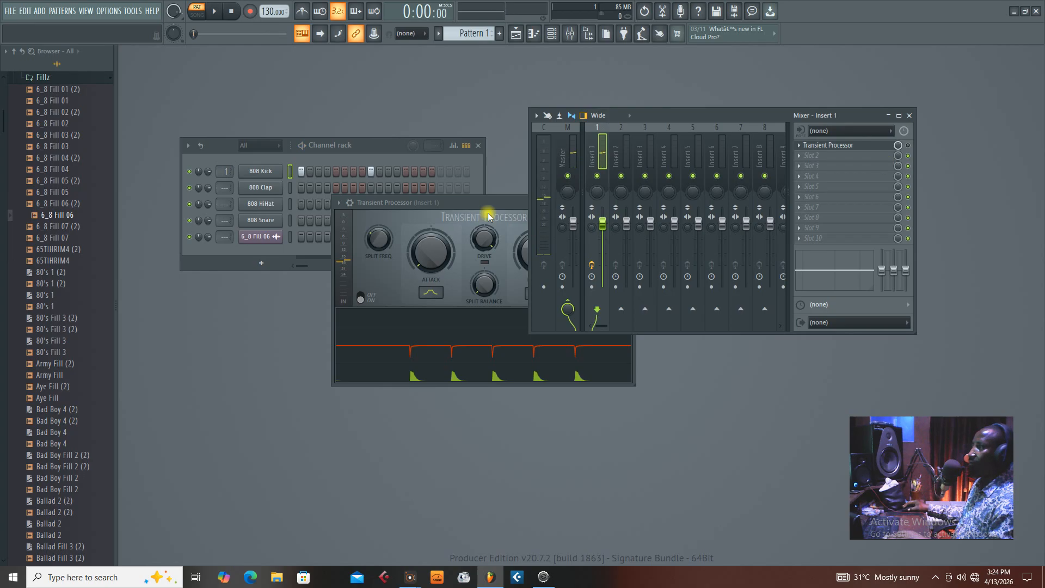
- Re-enable the Transient Processor on Insert 1 and replay the processed kick with the plugin window in front
{"action": "left_click", "coordinate": [909, 146]}
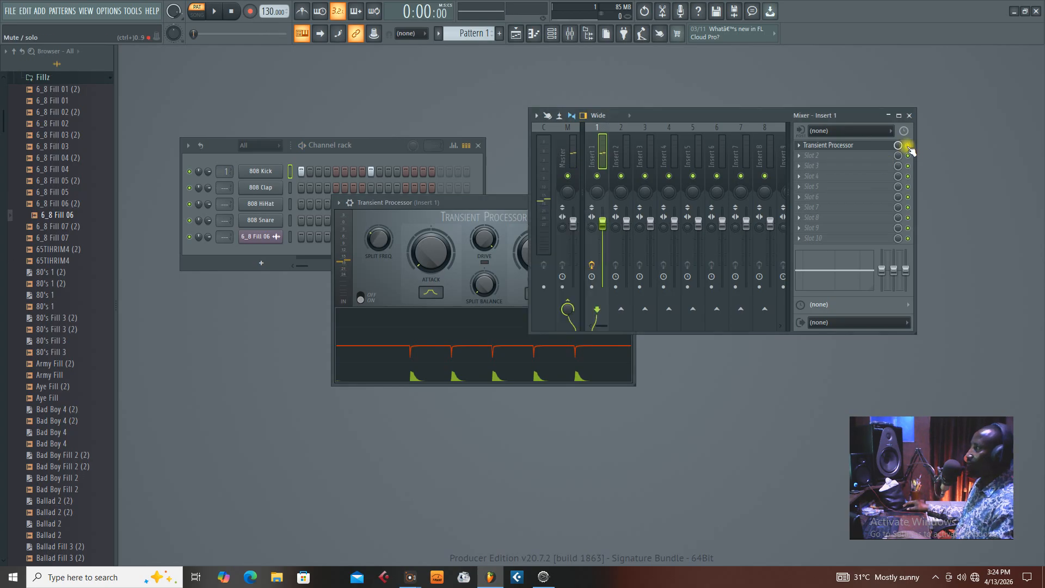
{"action": "key", "text": "space"}
{"action": "left_click", "coordinate": [489, 214]}
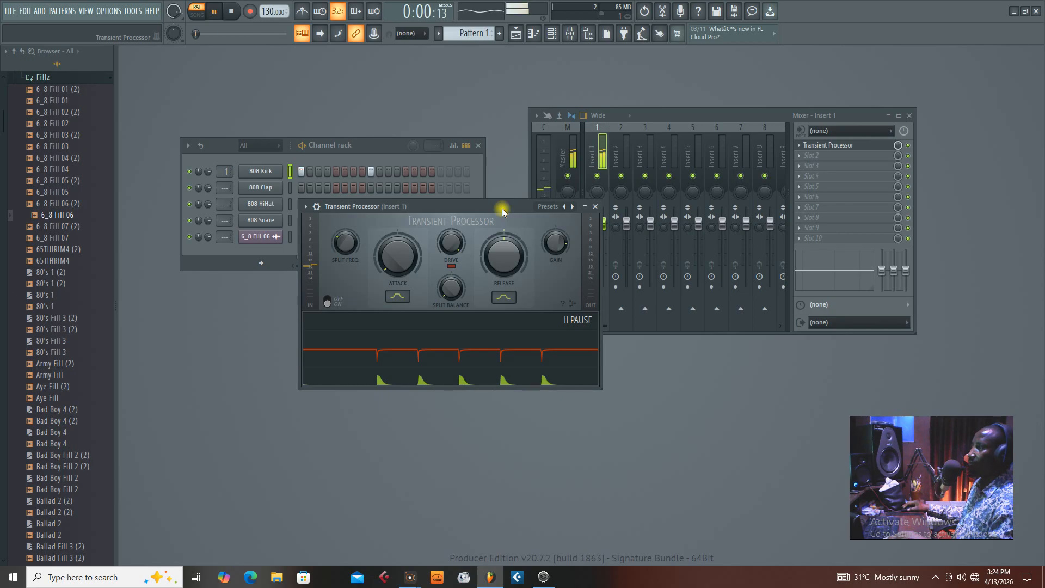
{"action": "key", "text": "space"}
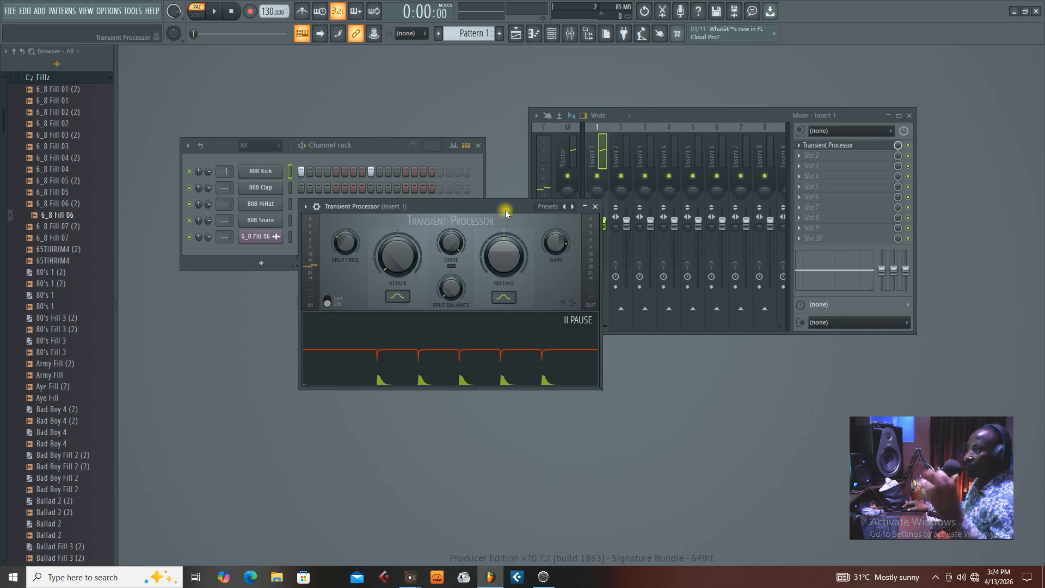
- Set the gain to 9.0 dB and play the kick pattern with the Transient Processor bypassed for comparison
{"action": "left_click_drag", "start_coordinate": [551, 243], "coordinate": [551, 225]}
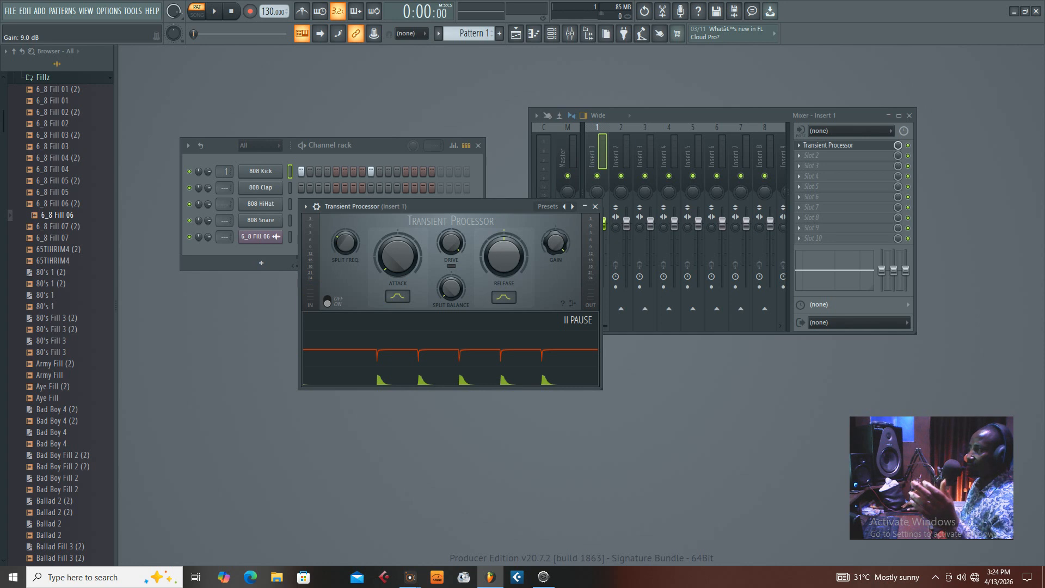
{"action": "left_click", "coordinate": [908, 145]}
{"action": "key", "text": "space"}
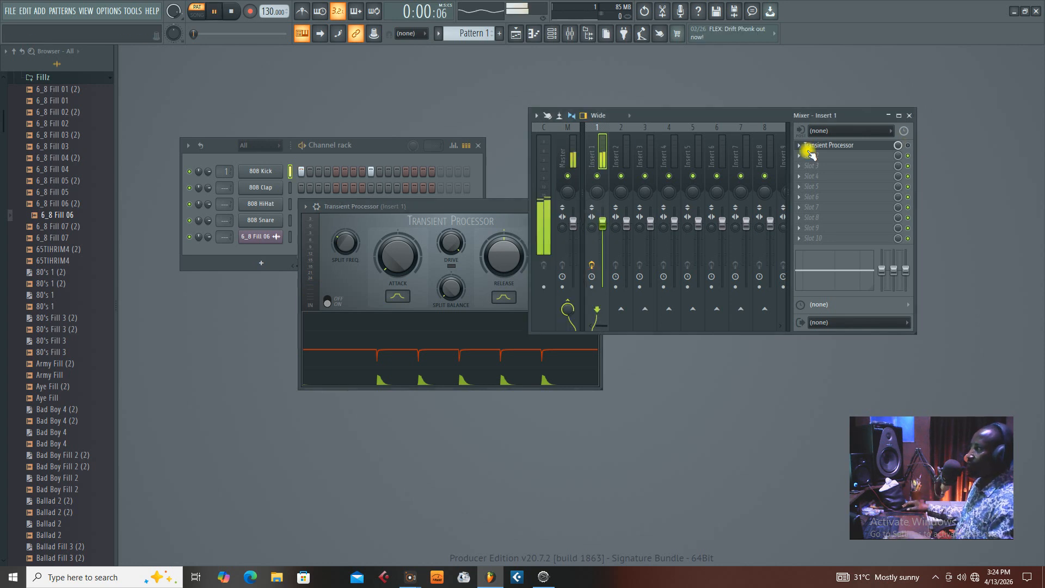
{"action": "left_click", "coordinate": [472, 207]}
{"action": "key", "text": "space"}
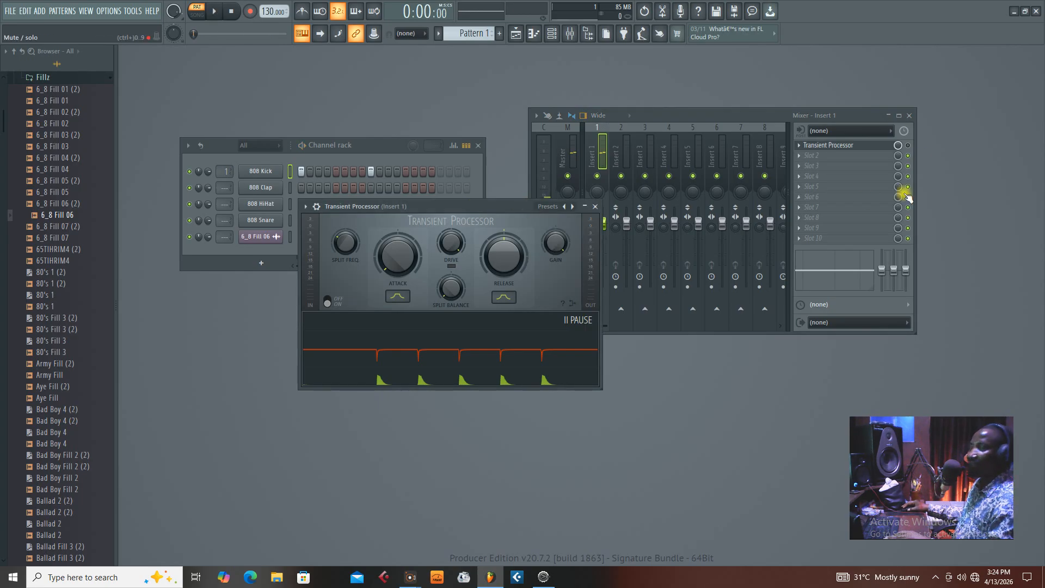
- Turn the Transient Processor back on, play the kick through it, and move its window clear of the mixer's effect slots
{"action": "left_click", "coordinate": [908, 145]}
{"action": "key", "text": "space"}
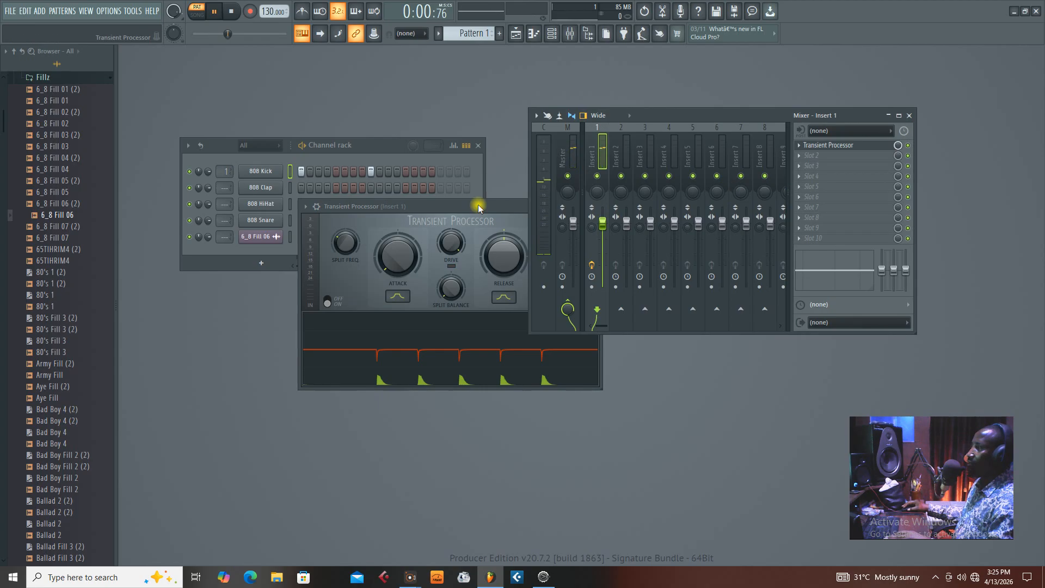
{"action": "left_click_drag", "start_coordinate": [461, 207], "coordinate": [492, 188]}
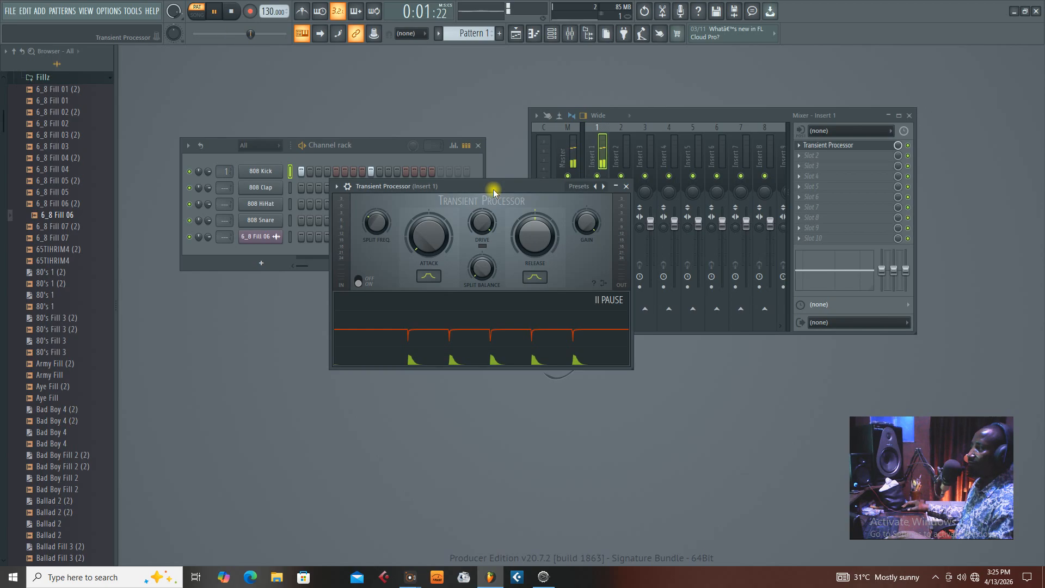
{"action": "key", "text": "space"}
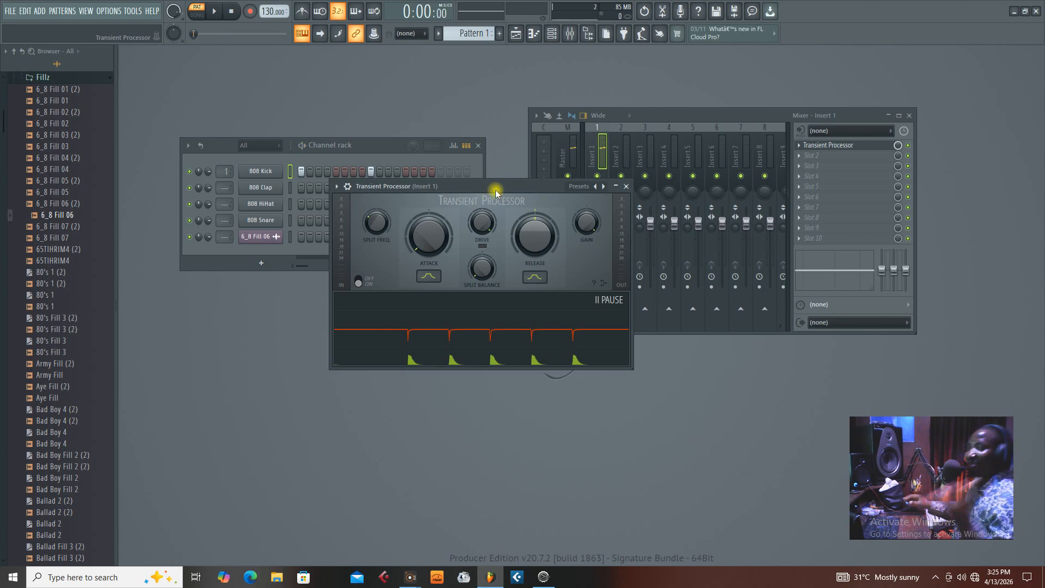